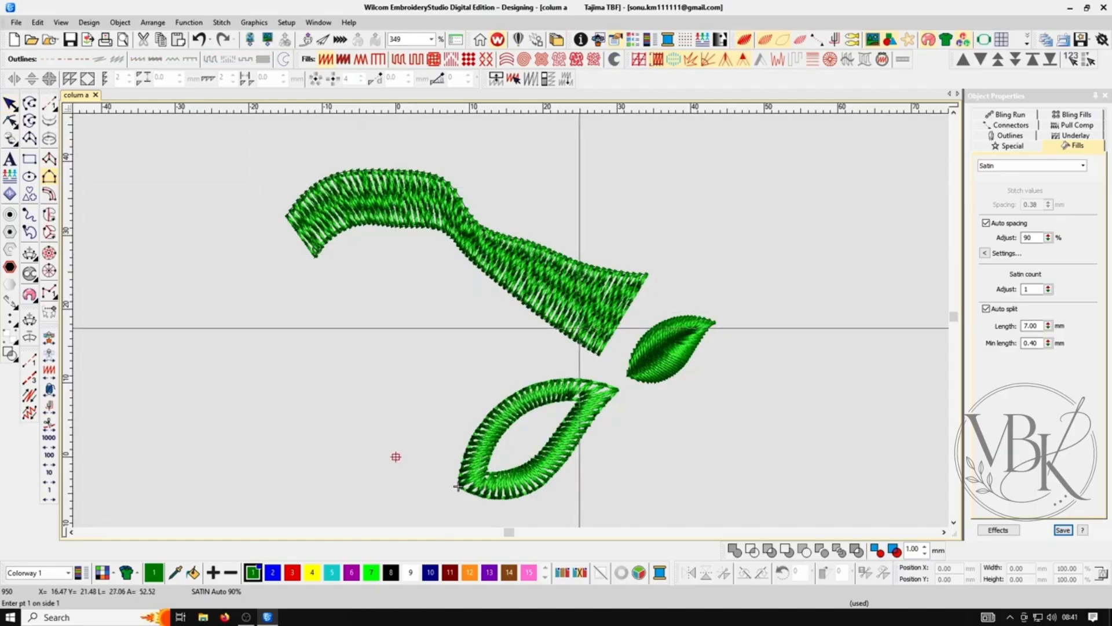
scroll(579, 325, "down", 2)
scroll(601, 334, "up", 2)
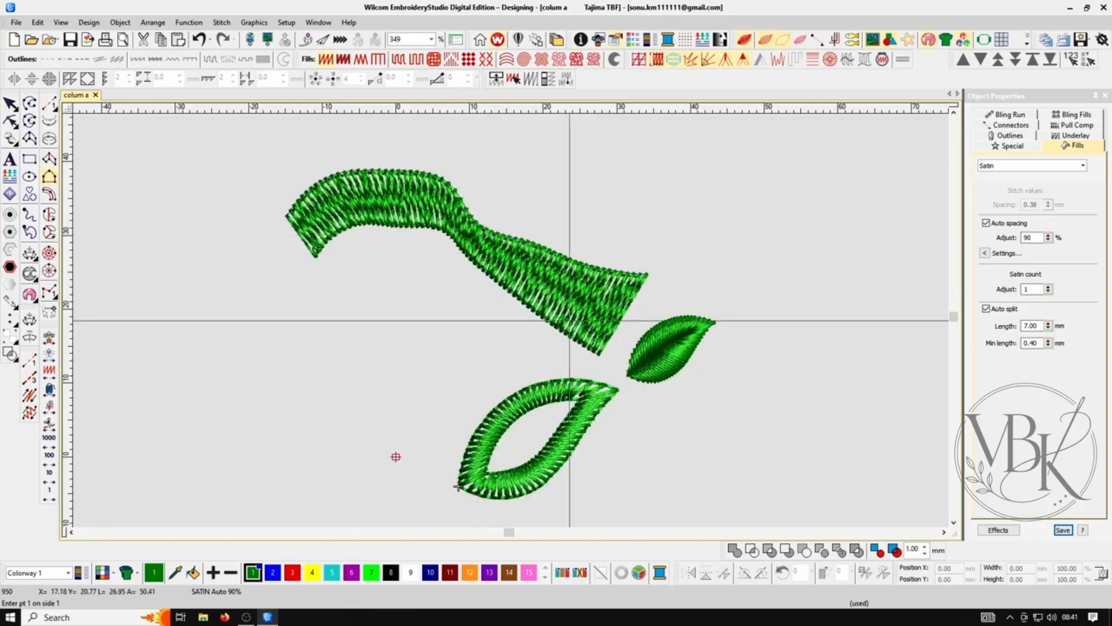
scroll(631, 319, "down", 2)
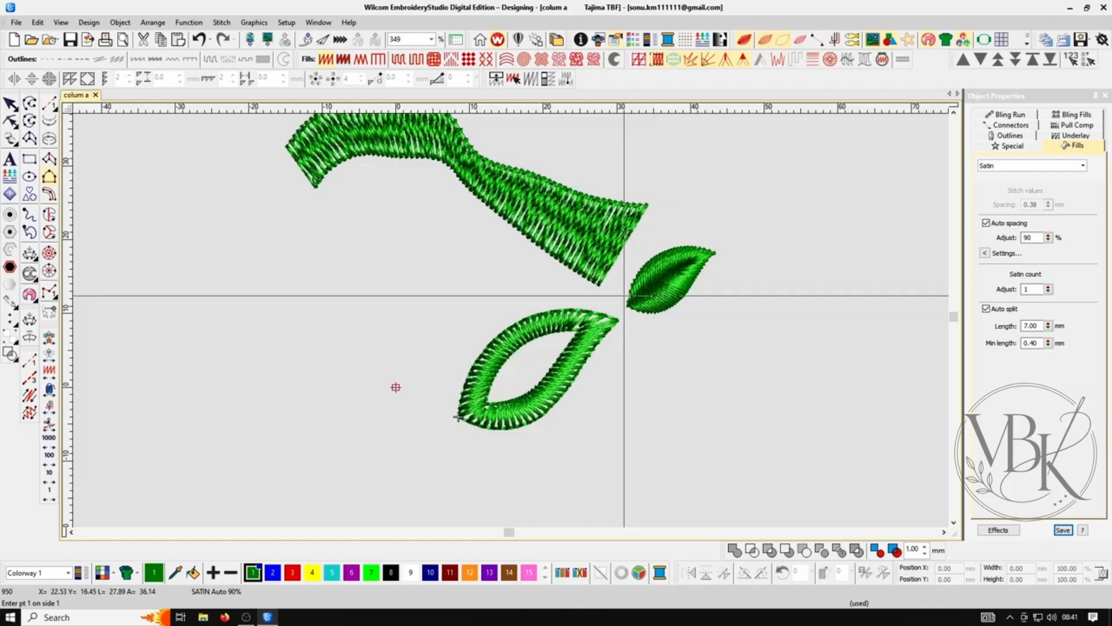
scroll(624, 295, "up", 2)
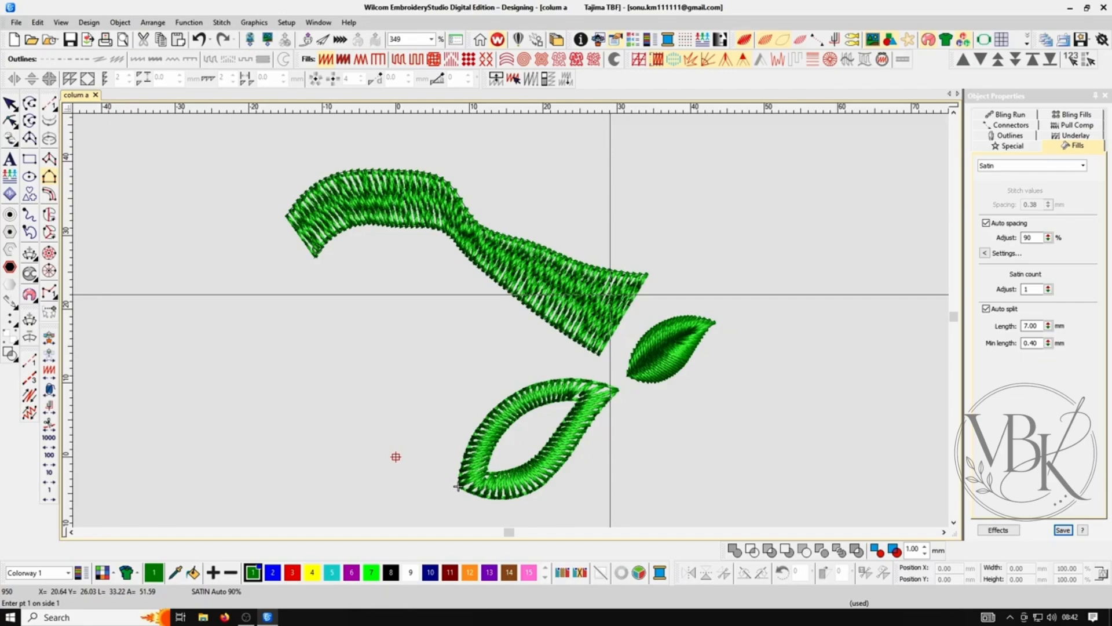
scroll(610, 294, "down", 2)
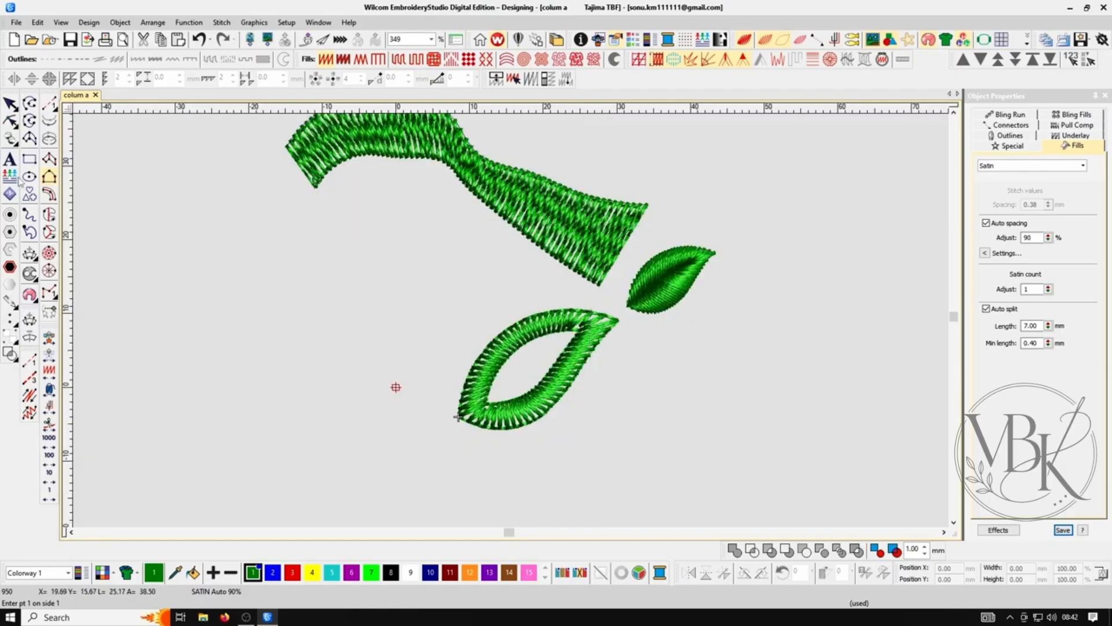
- Start a satin Column B object in the empty area below the hollow leaf, digitizing the curved inner edge of a hook shape as side 1
key("shift+z")
key("b")
left_click_drag(438, 179, 595, 356)
scroll(596, 355, "down", 2)
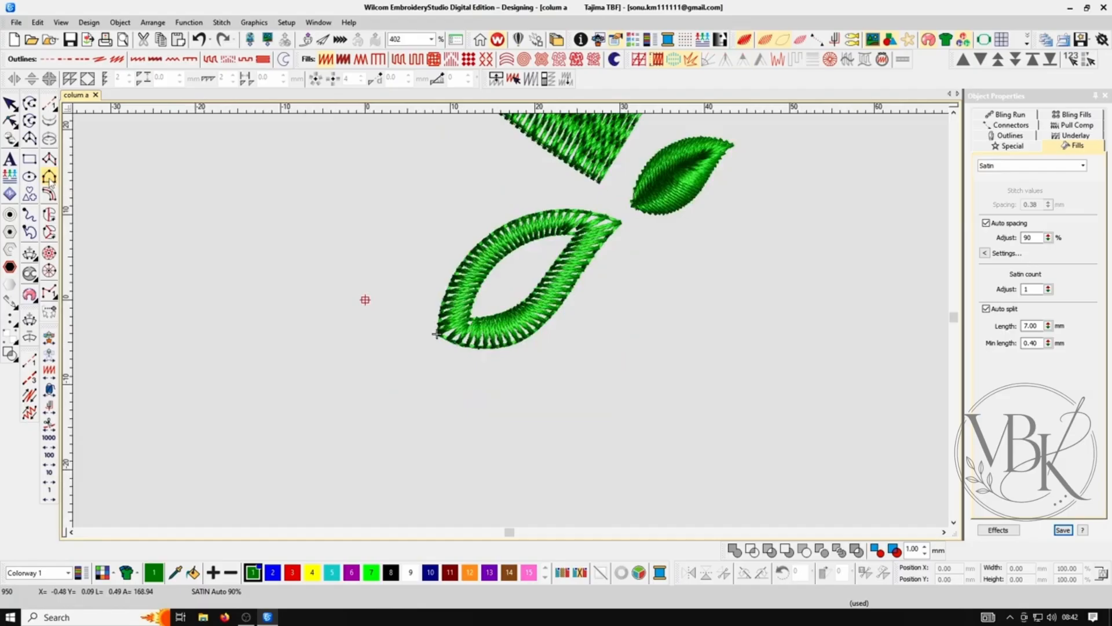
left_click(49, 177)
scroll(609, 418, "up", 1)
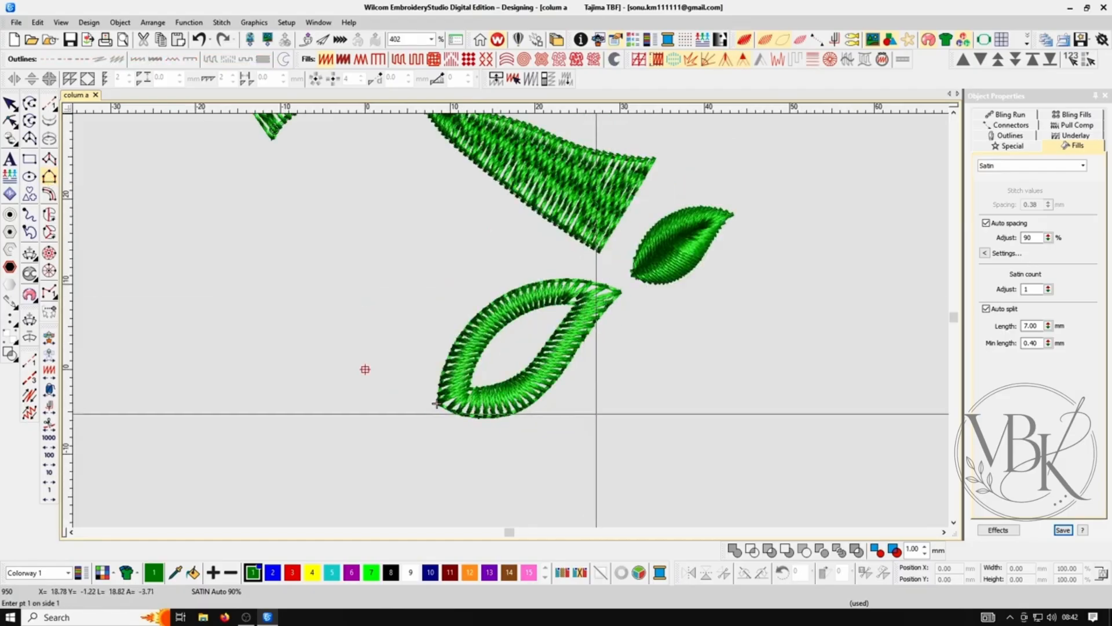
scroll(558, 402, "up", 1)
scroll(439, 273, "down", 3)
scroll(437, 265, "down", 3)
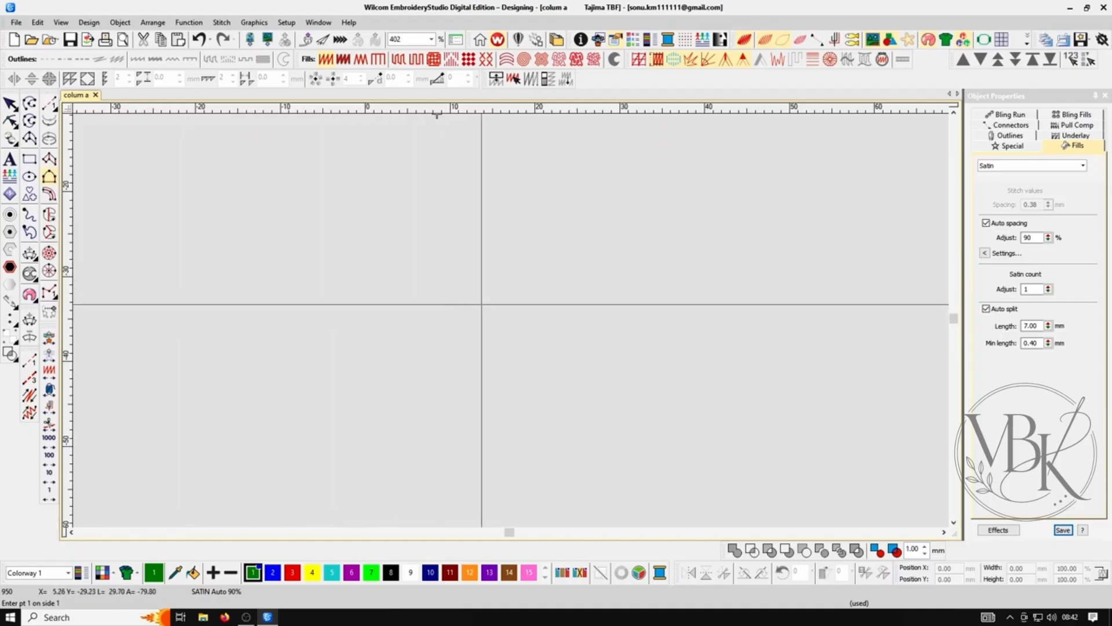
scroll(479, 304, "up", 1)
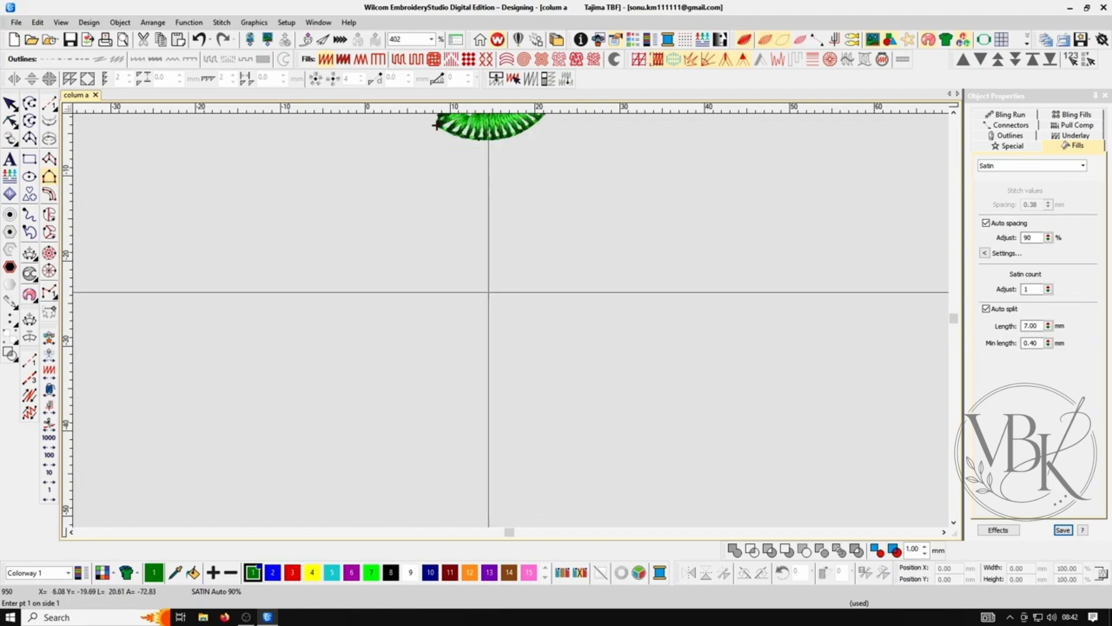
left_click(478, 275)
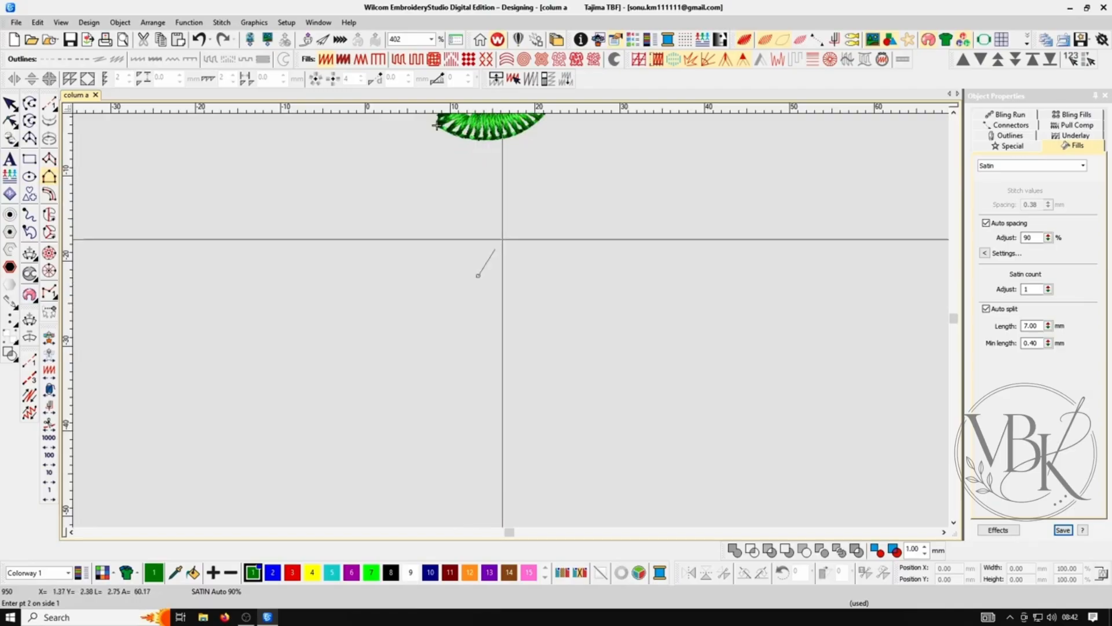
left_click(510, 239)
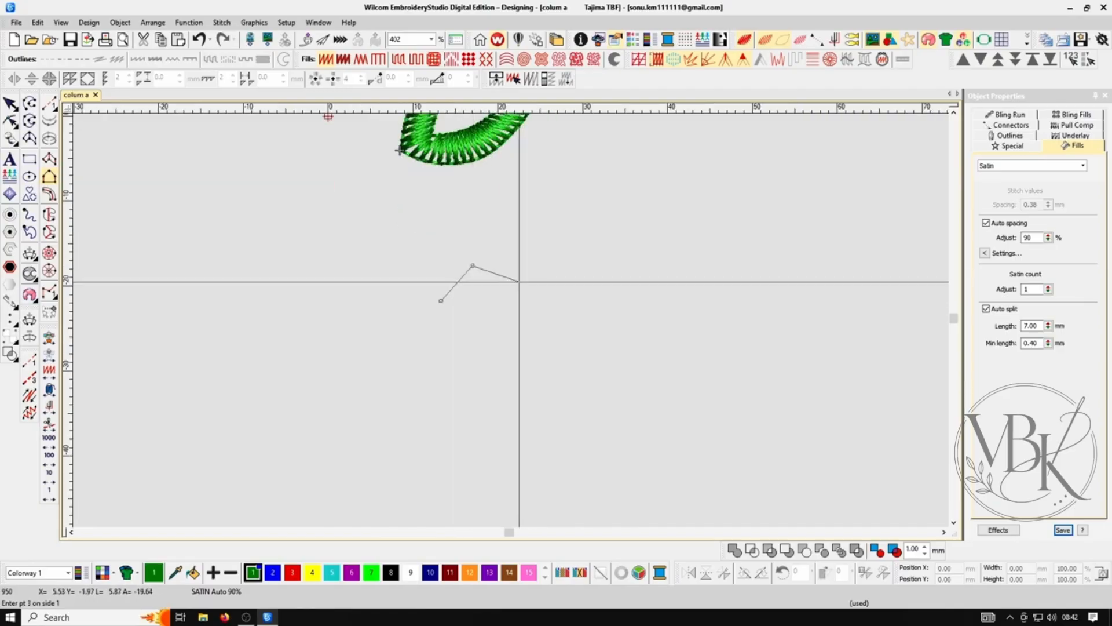
left_click(523, 280)
left_click(525, 327)
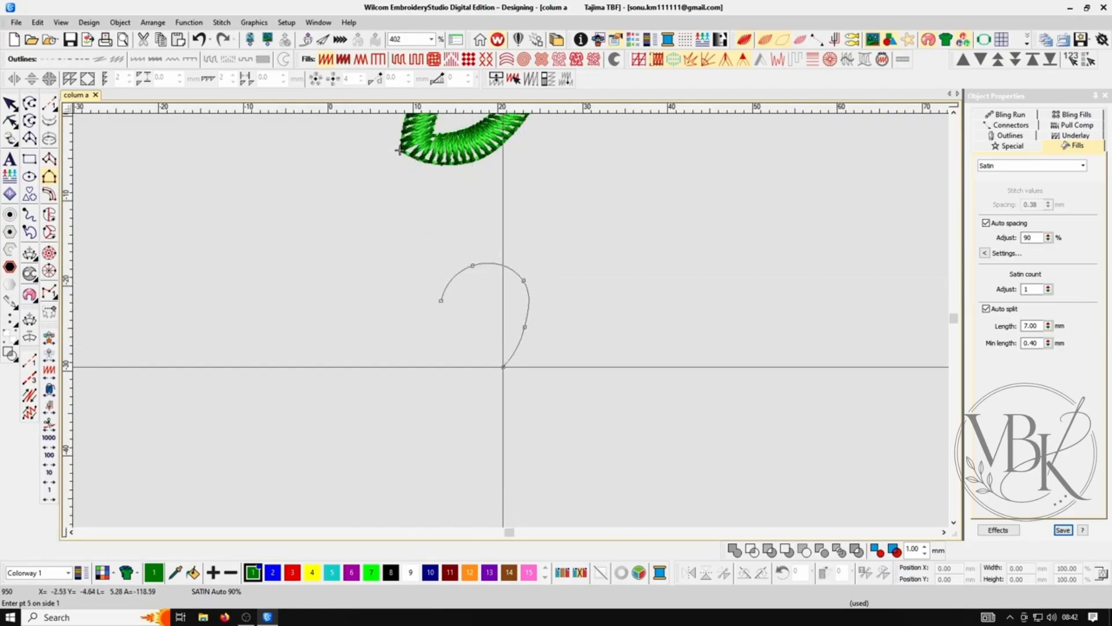
left_click(503, 366)
left_click(459, 402)
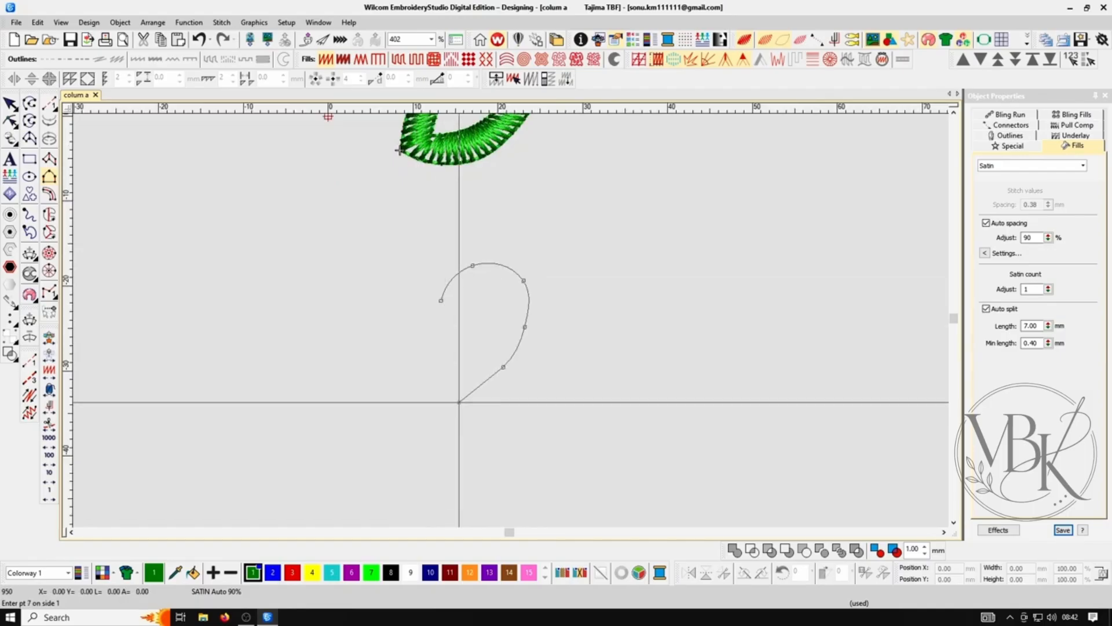
key("Return")
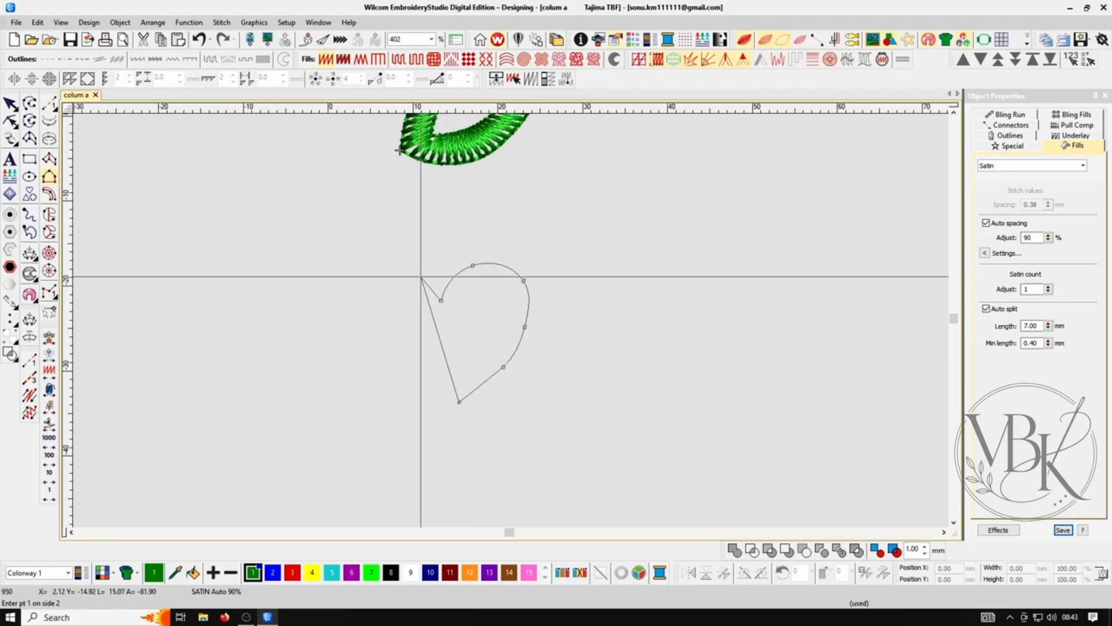
- Digitize the hook's outer edge as side 2, tapering to the lower tip, and generate the satin column, about 15 by 21 mm
left_click(428, 285)
right_click(477, 234)
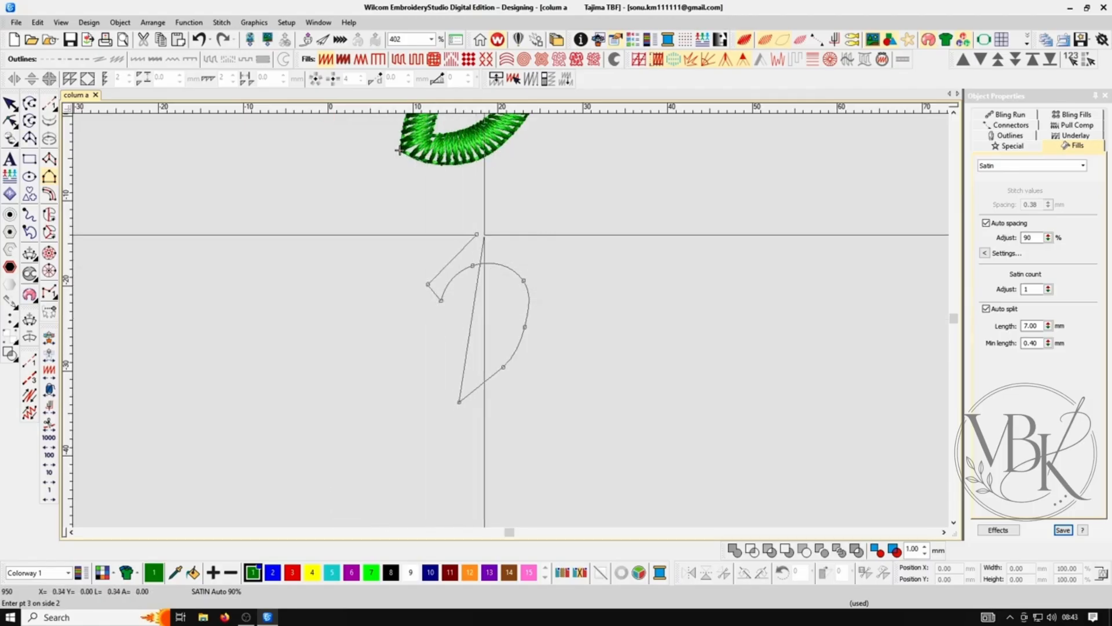
right_click(541, 252)
right_click(557, 319)
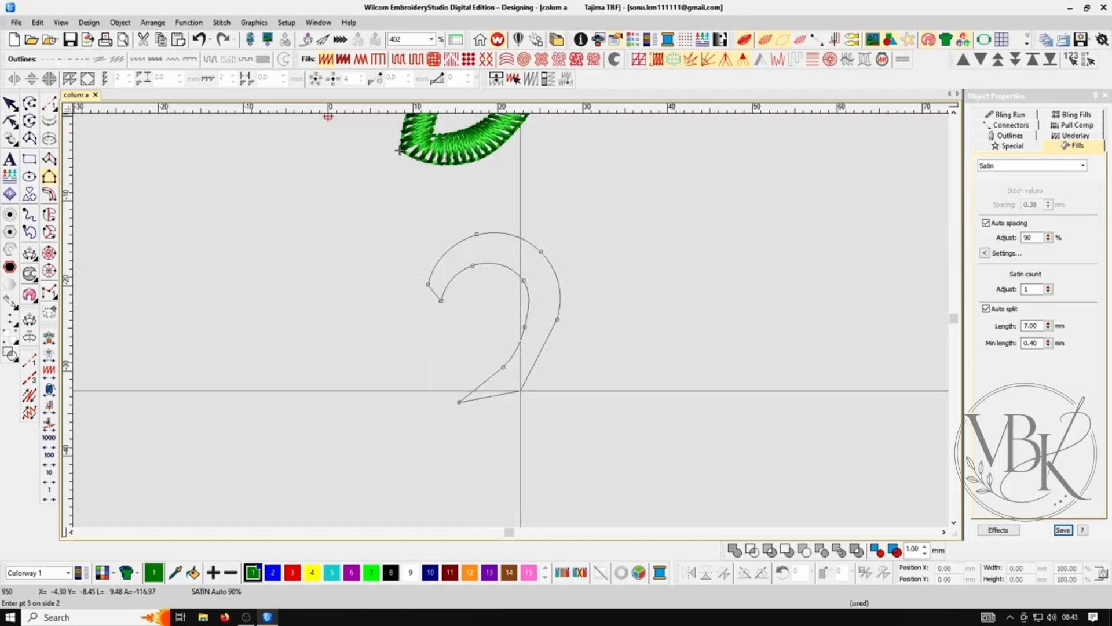
right_click(521, 391)
left_click(463, 412)
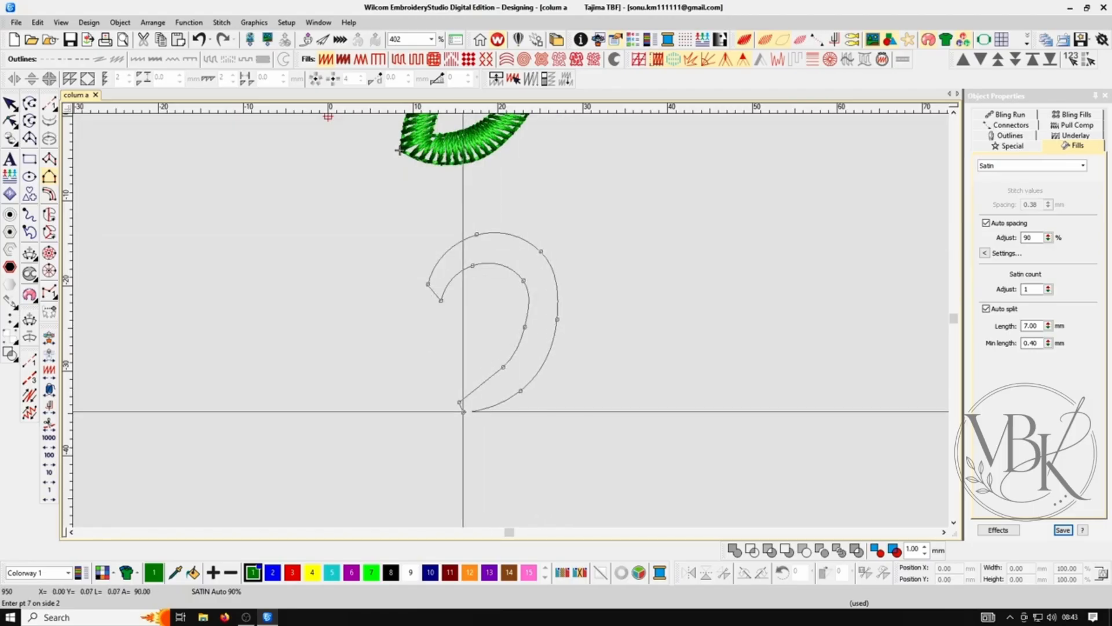
key("Return")
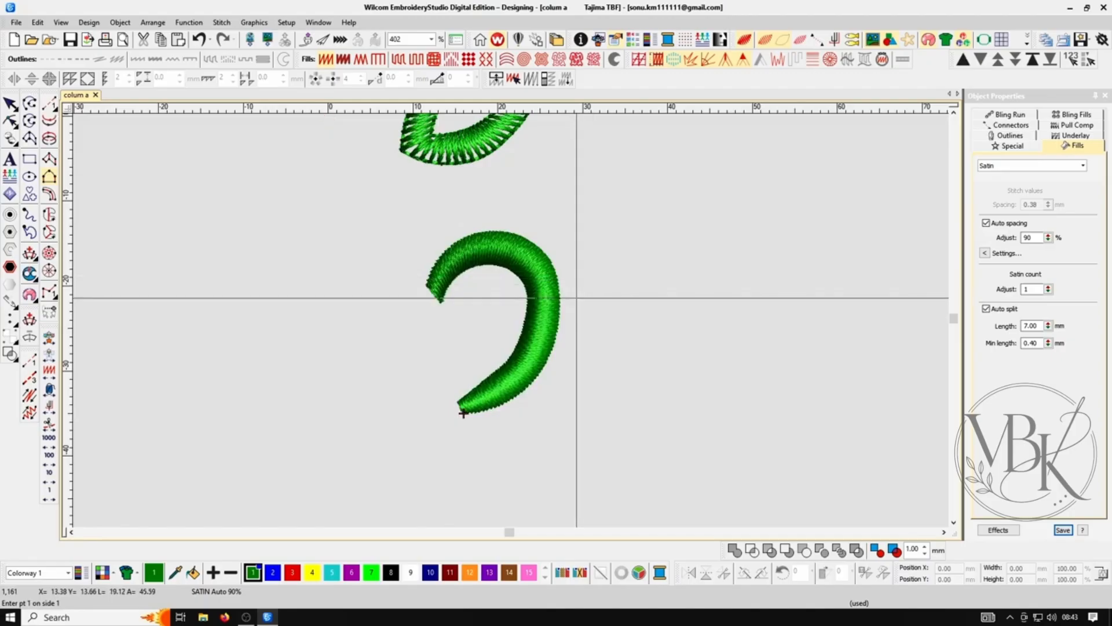
- Select the hook-shaped satin column and examine its stitches with TrueView on and off
key("t")
scroll(510, 300, "up", 1)
key("Escape")
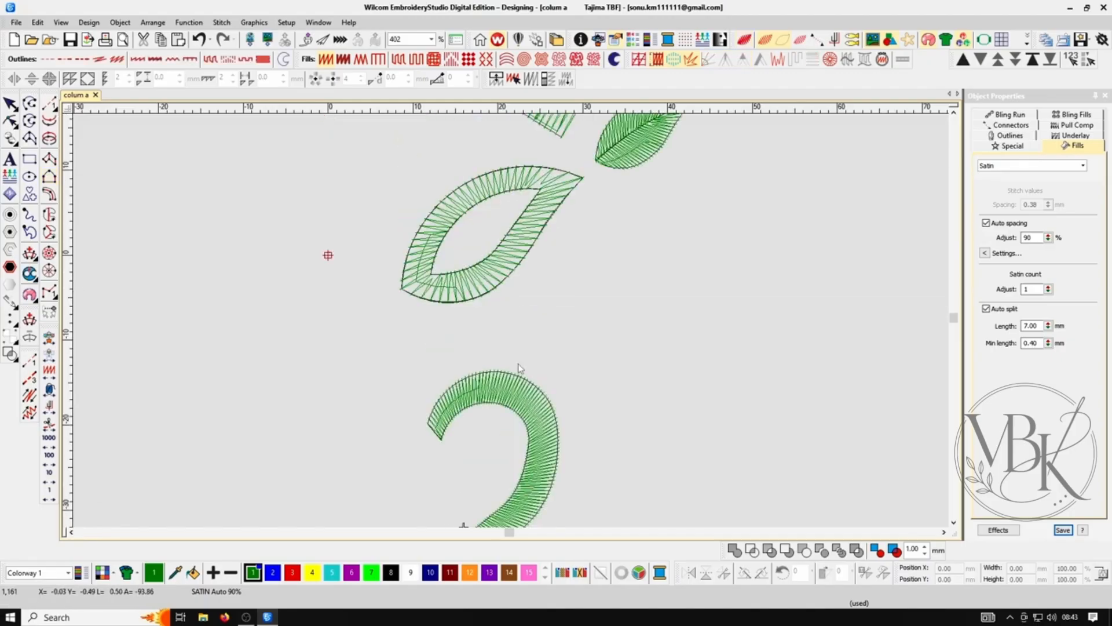
left_click(522, 380)
scroll(515, 355, "down", 1)
key("t")
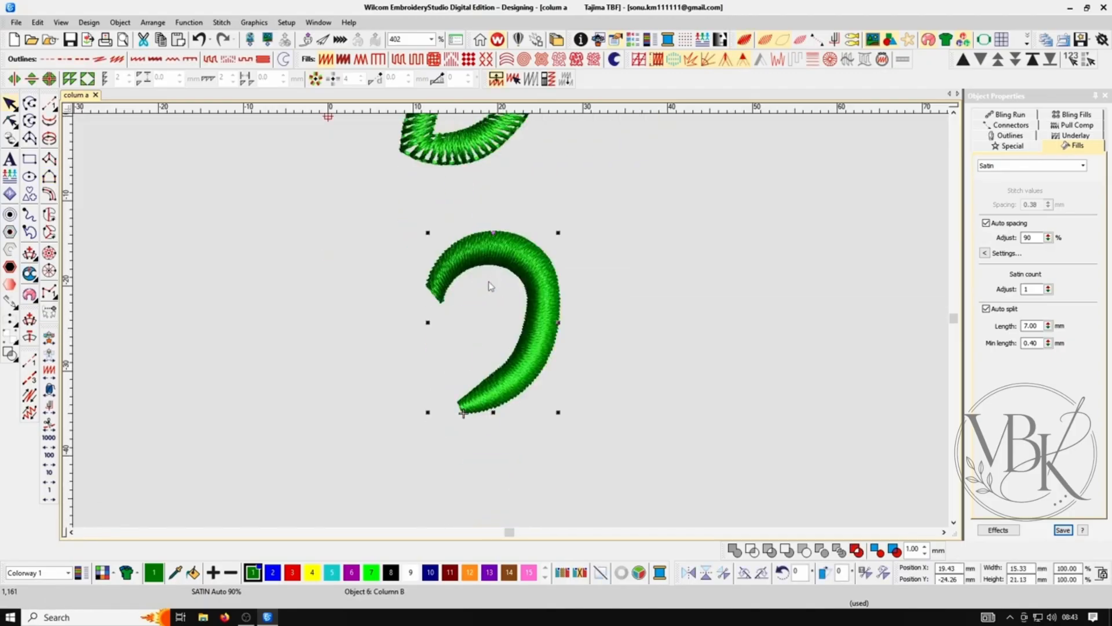
scroll(485, 283, "up", 1)
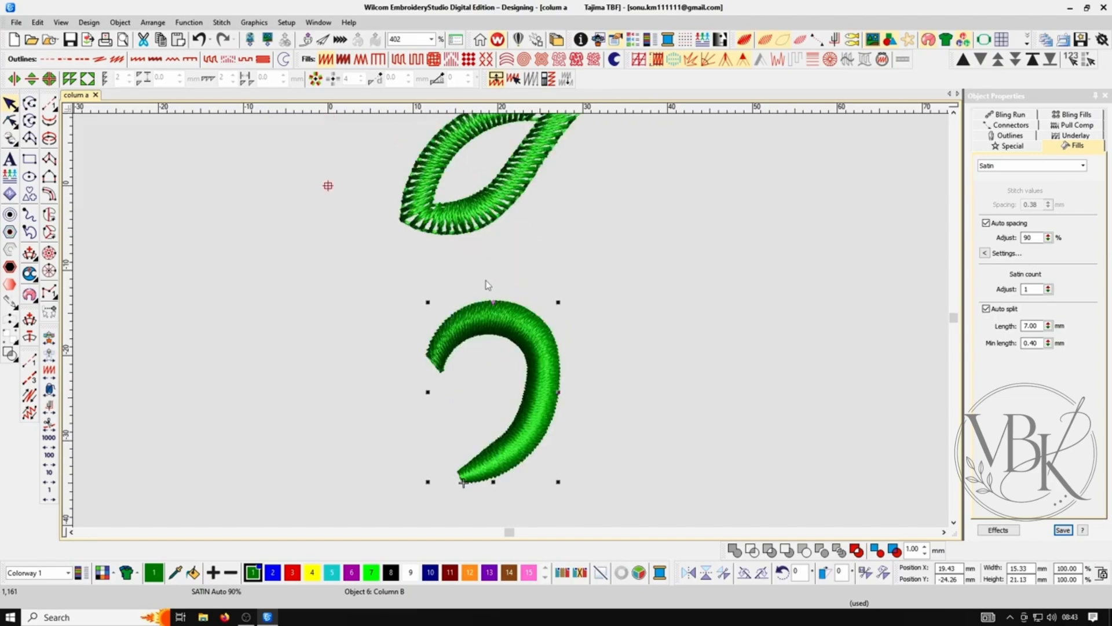
key("t")
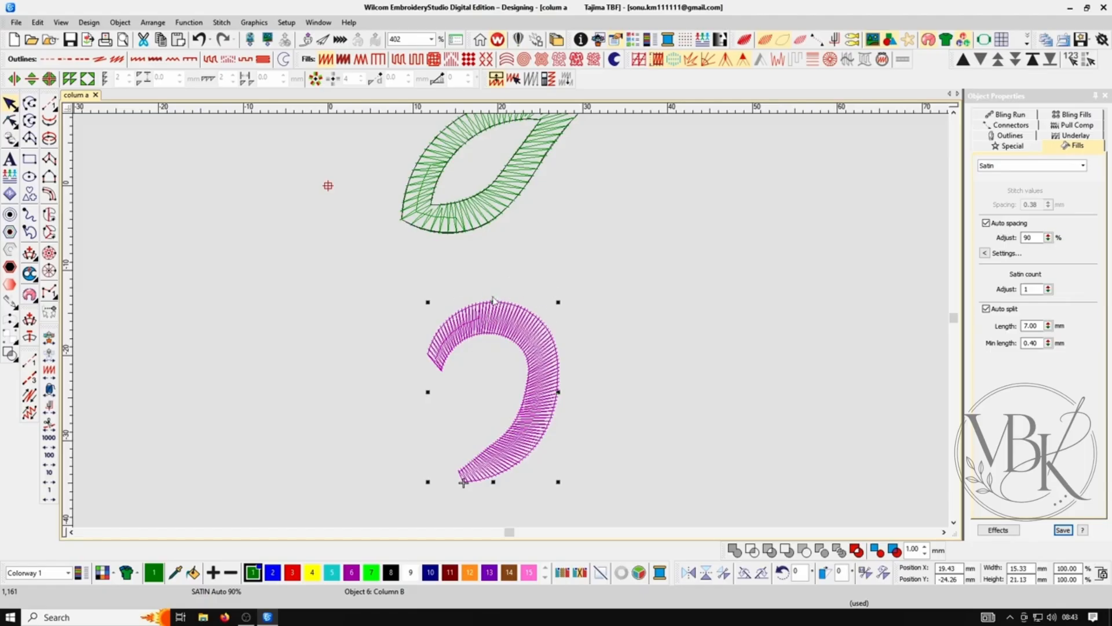
key("Escape")
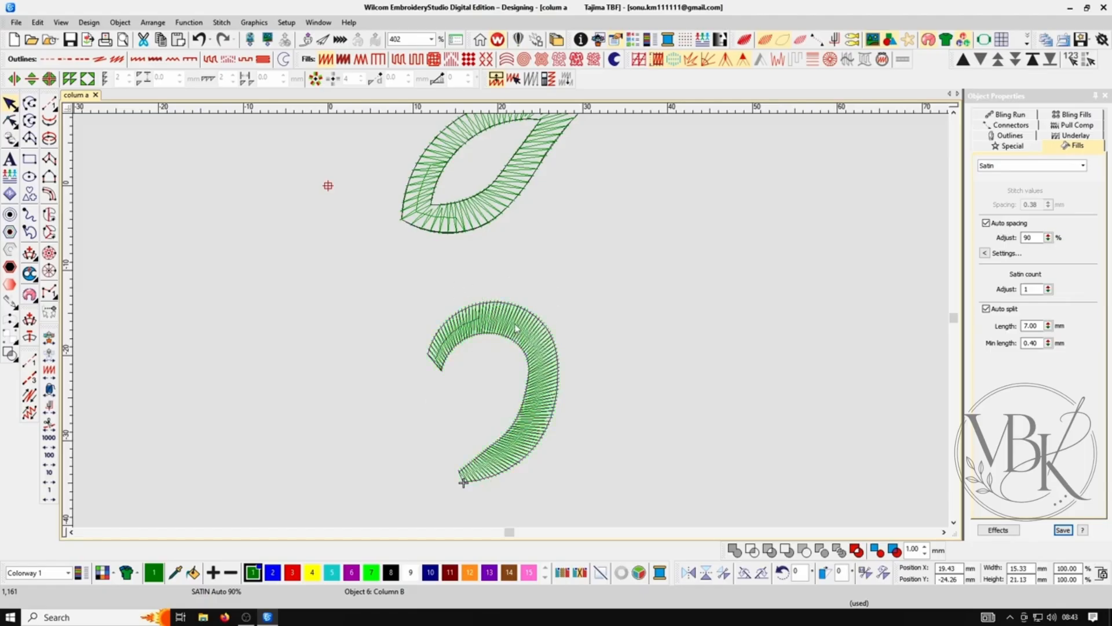
- Select the small solid leaf and examine how its satin stitches meet along the centre vein
key("shift+z")
scroll(502, 249, "up", 1)
key("b")
left_click_drag(532, 224, 604, 310)
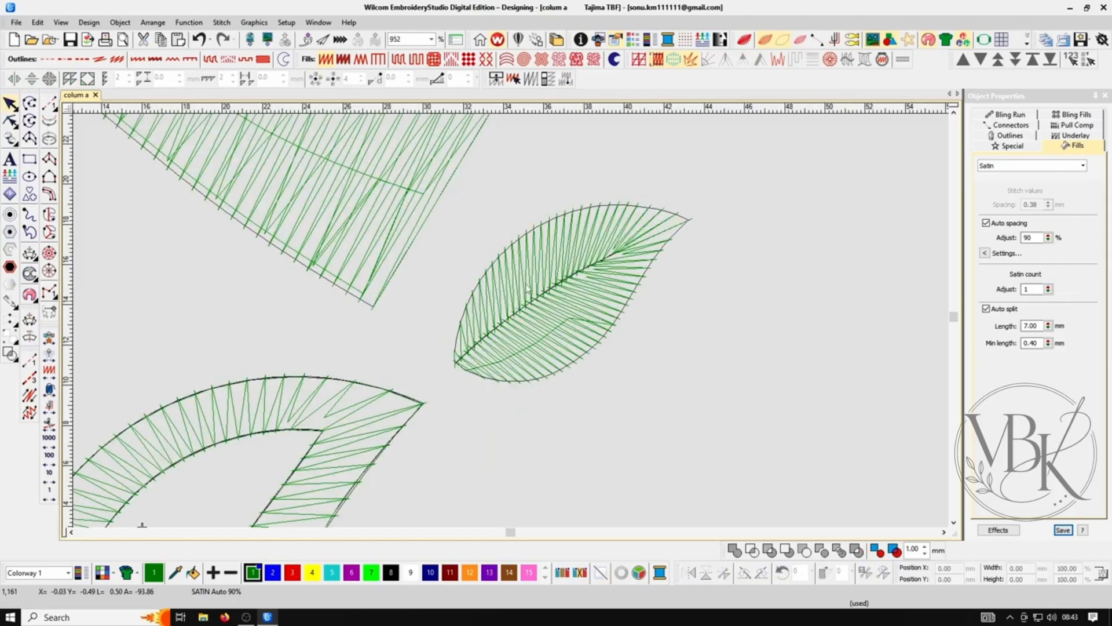
left_click(566, 278)
scroll(556, 293, "down", 1)
key("Escape")
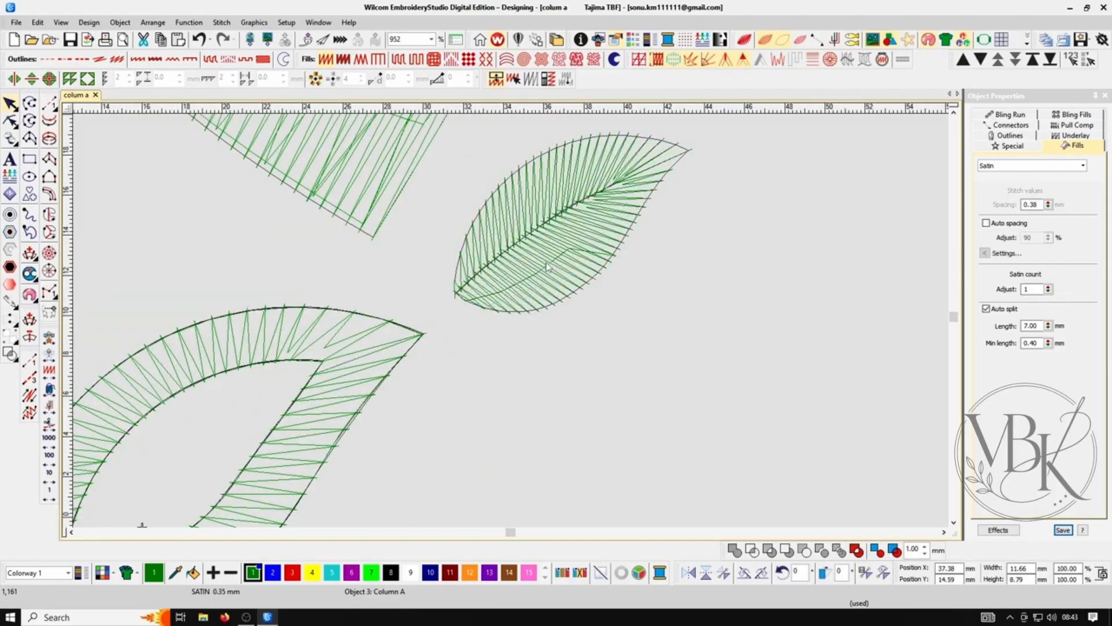
- Start a Run outline of a leaf beside the hook-shaped column, tracing its arched upper edge from base to tip
key("shift+z")
key("shift+z")
scroll(472, 285, "down", 3)
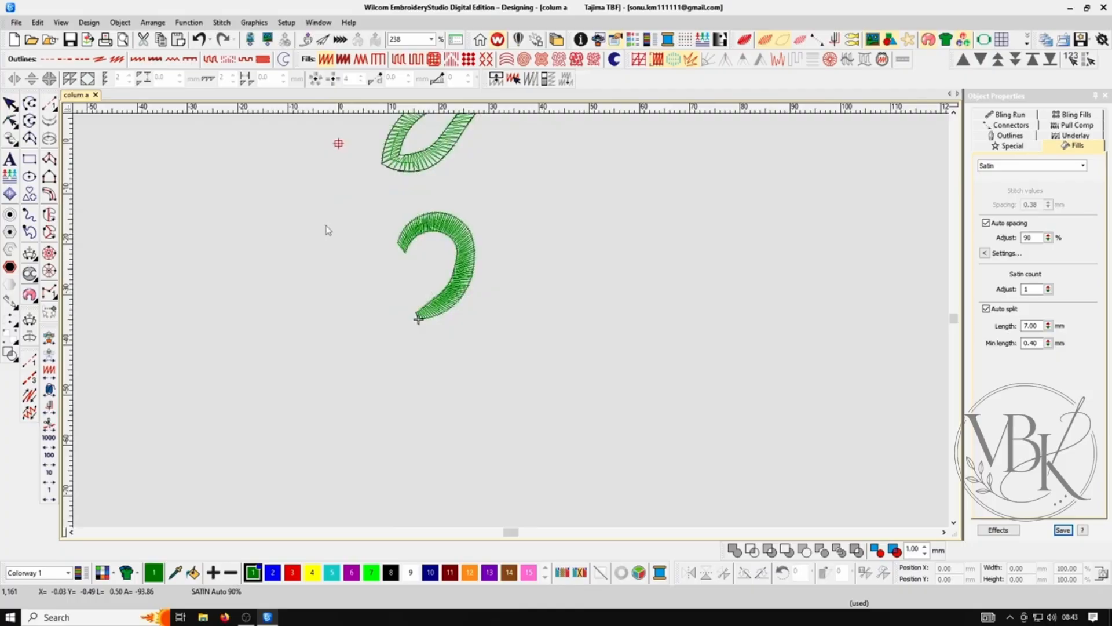
key("b")
left_click_drag(306, 218, 438, 358)
key("space")
left_click(332, 388)
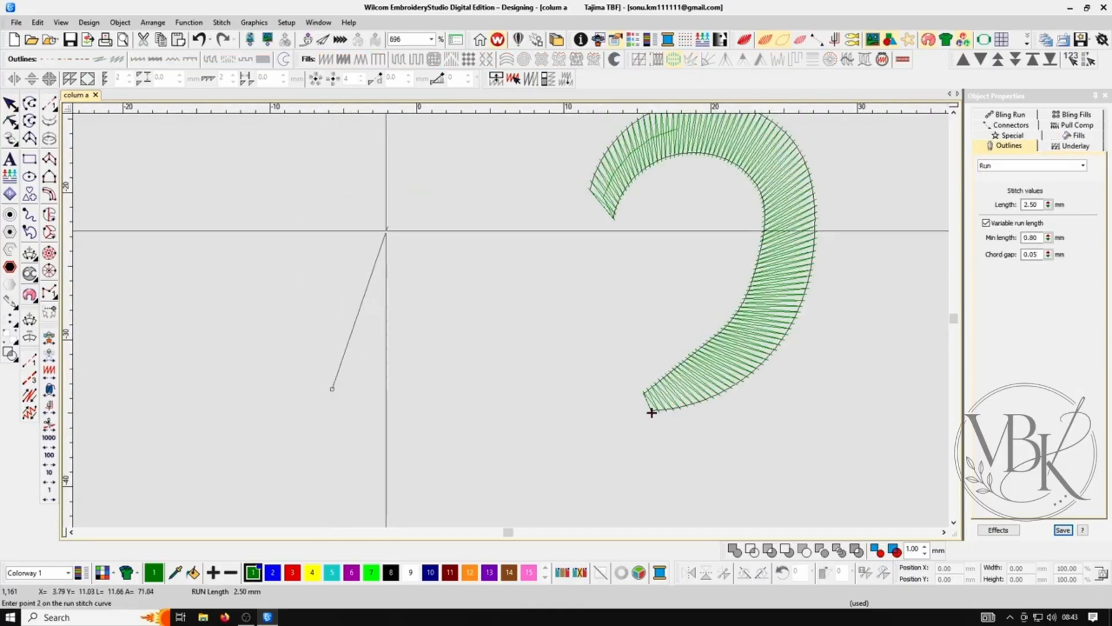
left_click(371, 276)
left_click(543, 259)
left_click(501, 303)
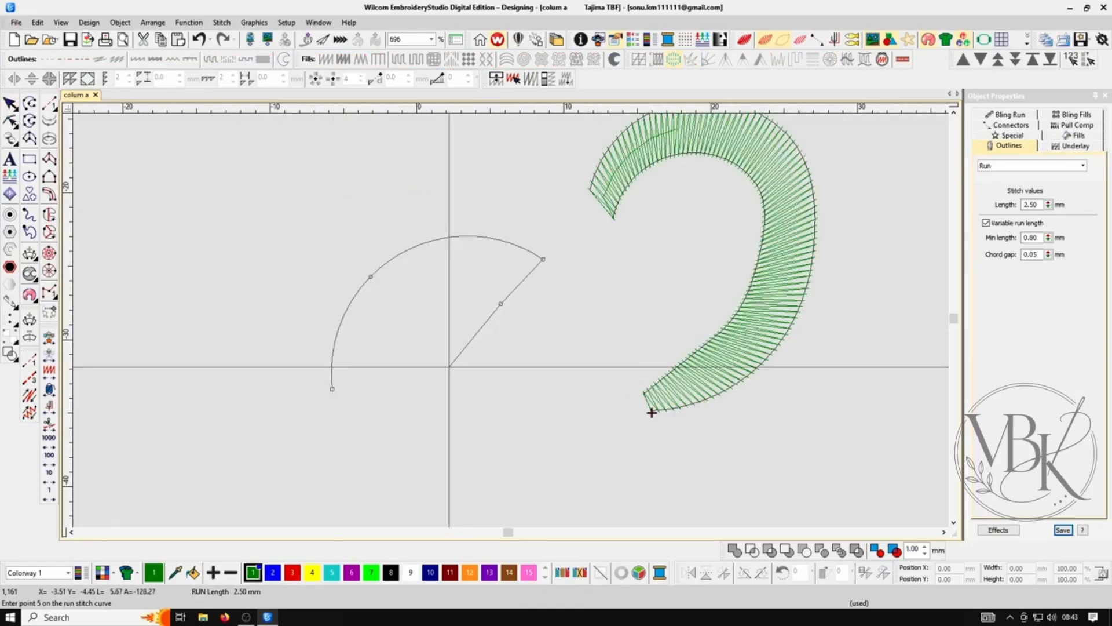
left_click(453, 348)
key("BackSpace")
key("BackSpace")
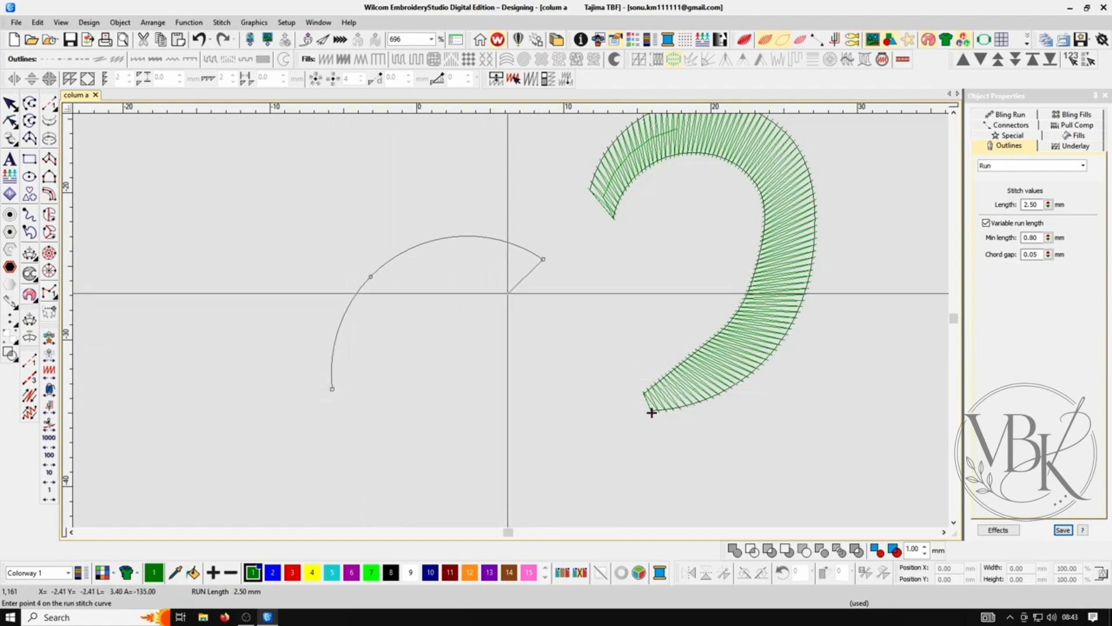
- Trace the leaf's lower edge with curve points from the tip back towards the base and close the run outline
right_click(504, 290)
right_click(468, 343)
right_click(418, 394)
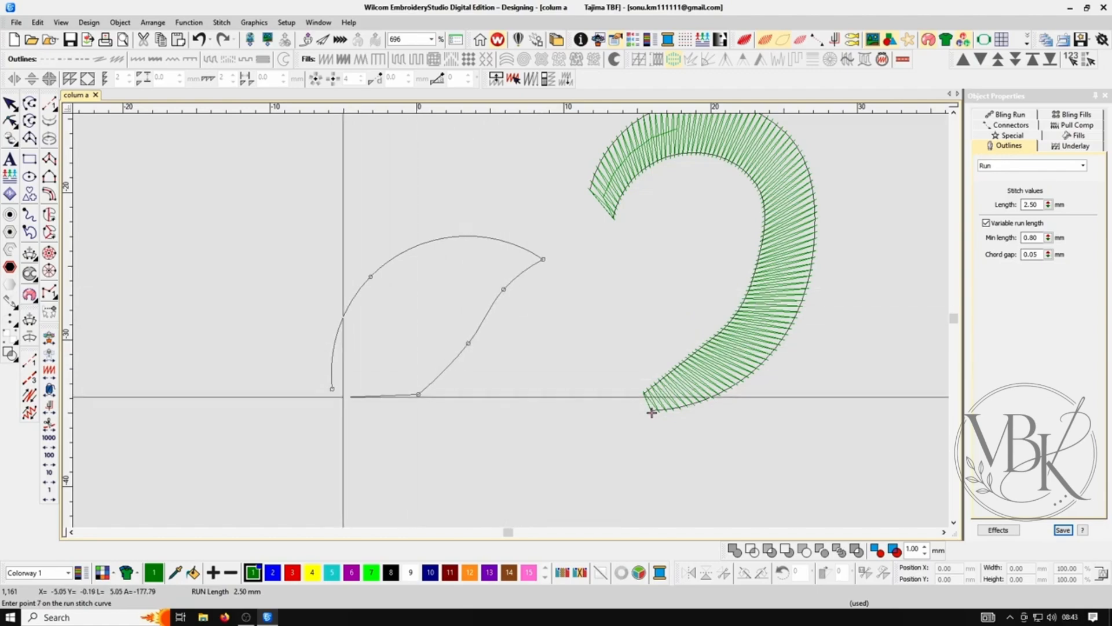
key("Return")
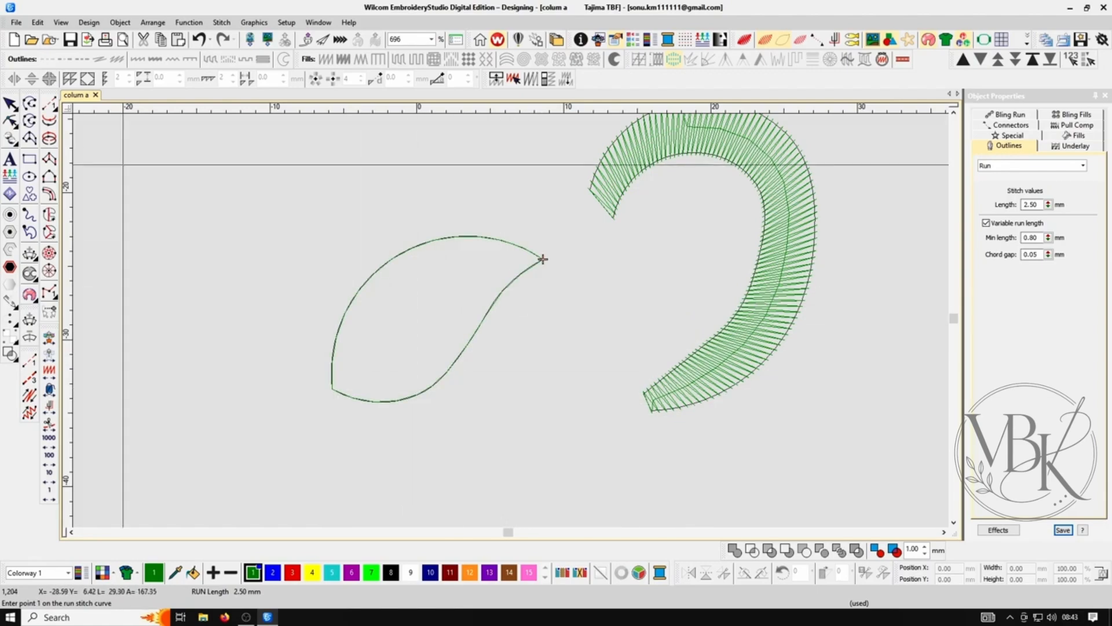
- Start a satin Column B object with side 1 as a straight vein from the leaf outline's base to the middle of the leaf
left_click(49, 177)
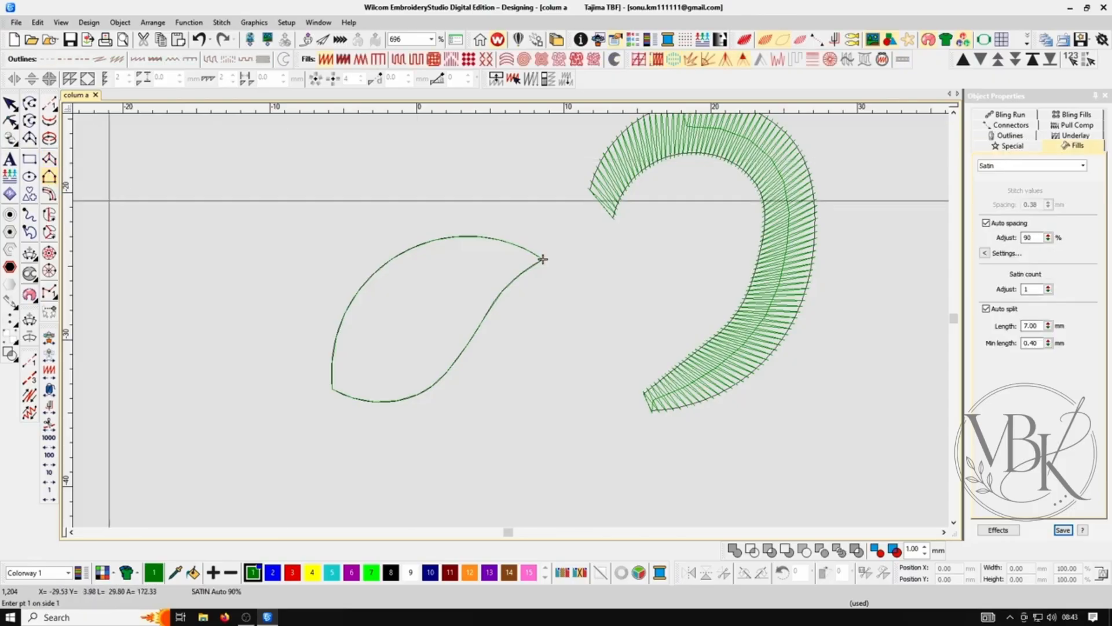
left_click(332, 388)
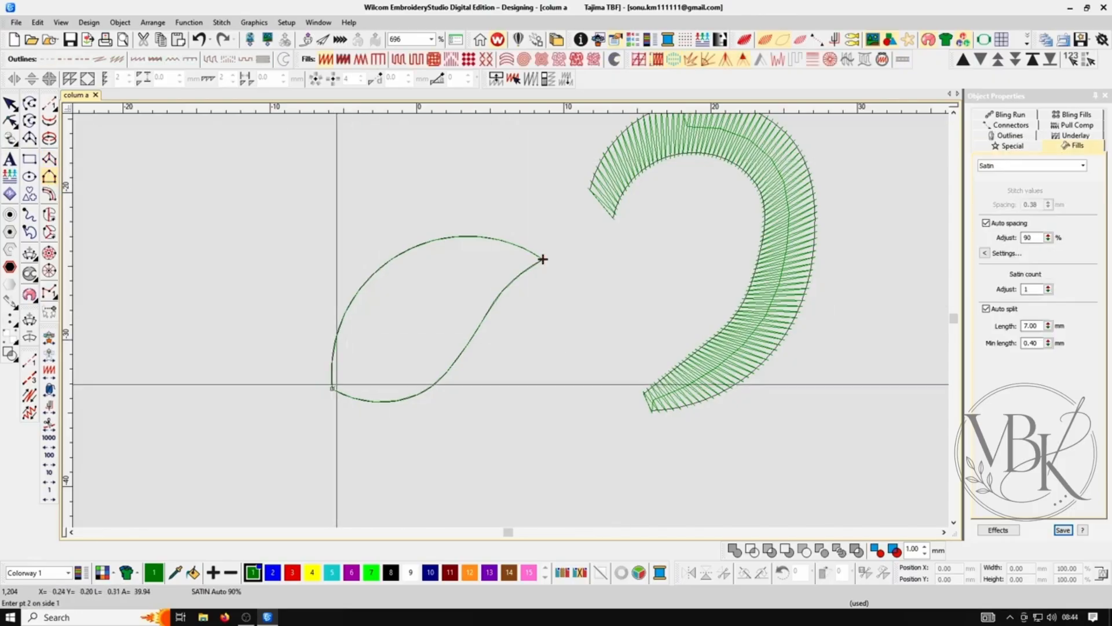
left_click(441, 295)
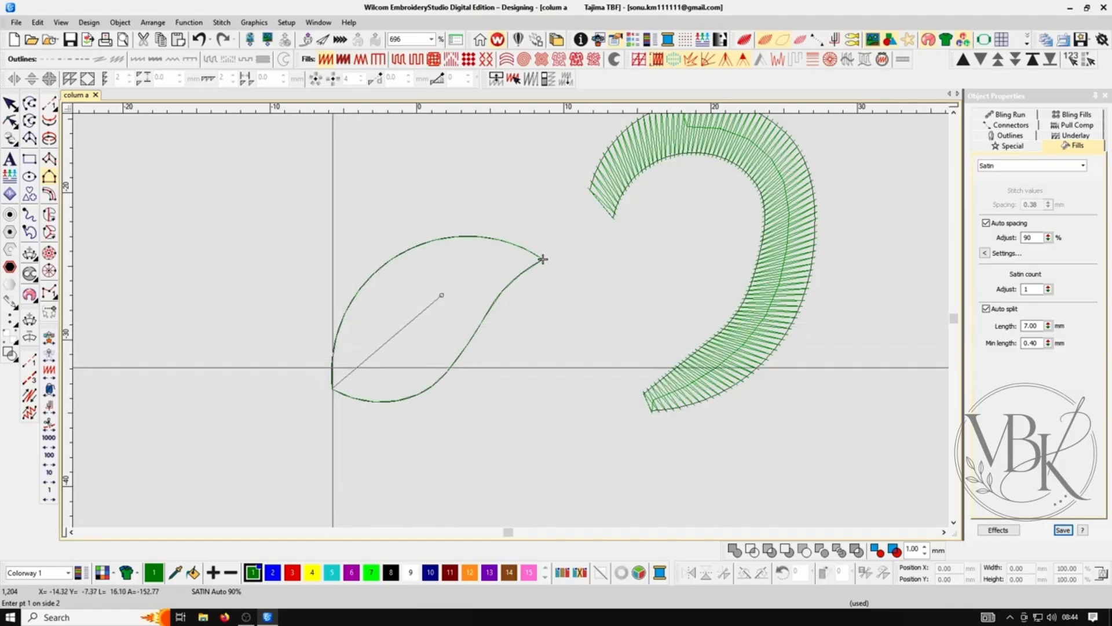
- Trace side 2 of the Column B leaf along the upper edge to the tip and back along the lower edge, then generate the satin
left_click(332, 368)
left_click(346, 308)
left_click(416, 245)
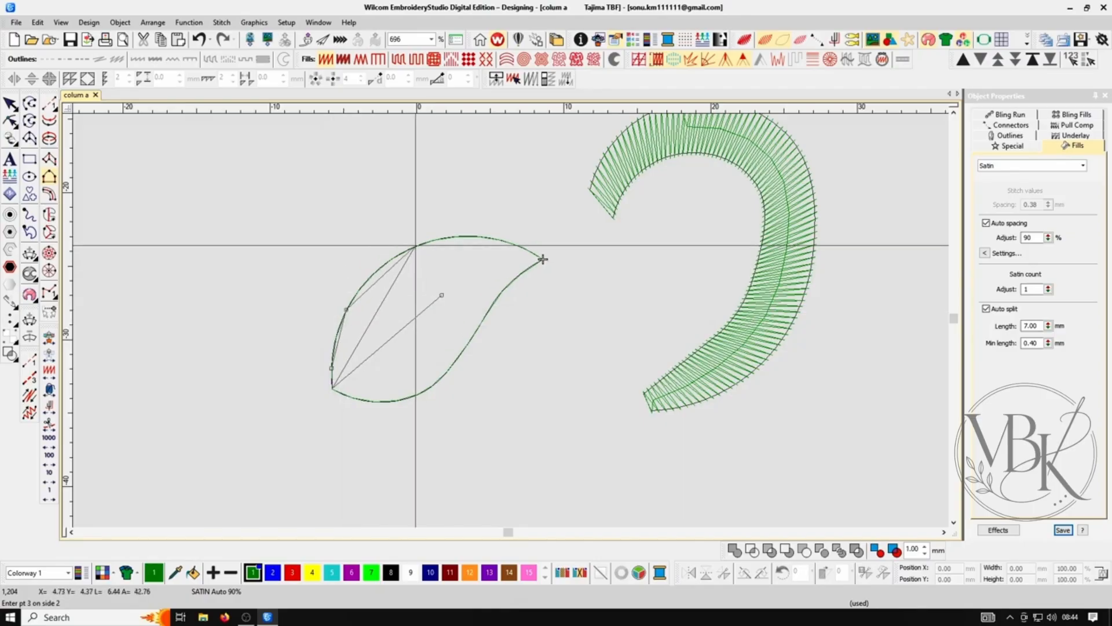
left_click(543, 259)
left_click(504, 289)
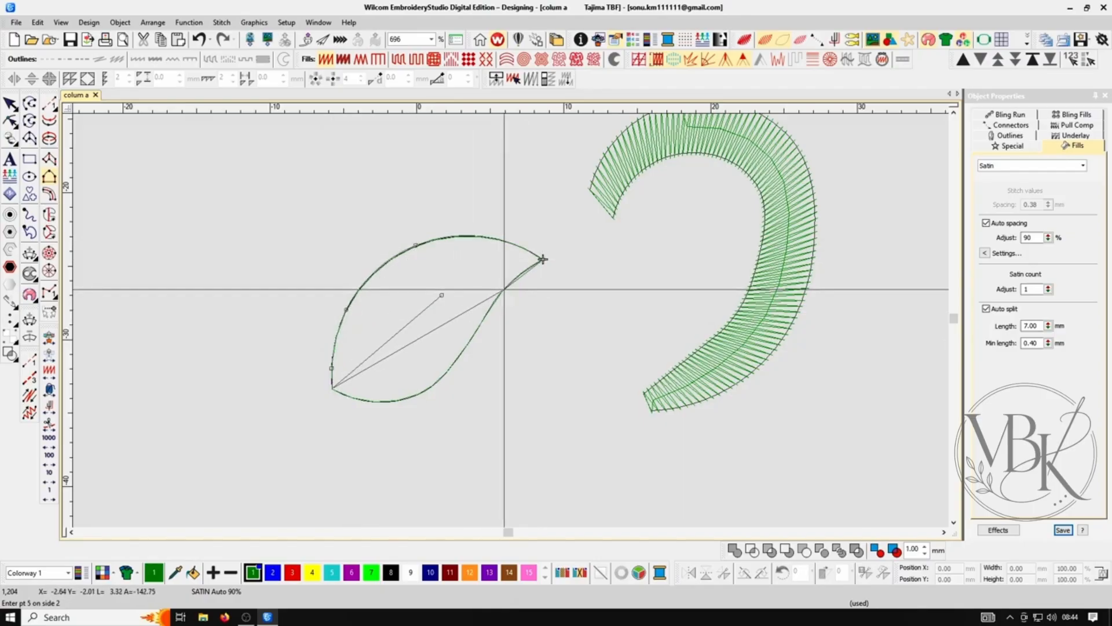
left_click(472, 338)
left_click(437, 381)
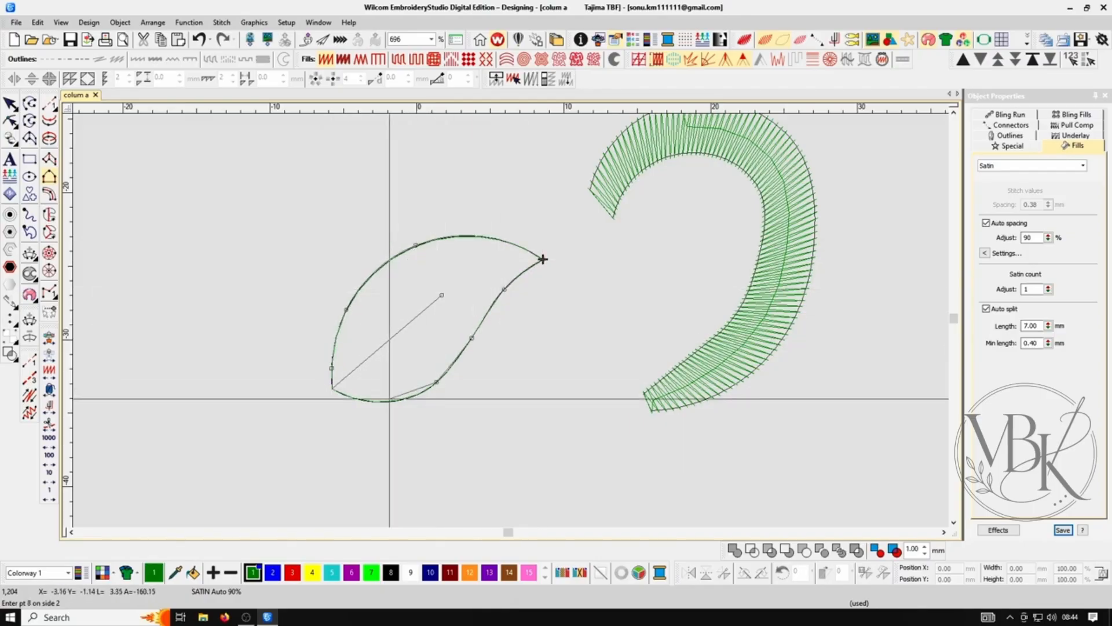
left_click(367, 400)
key("Return")
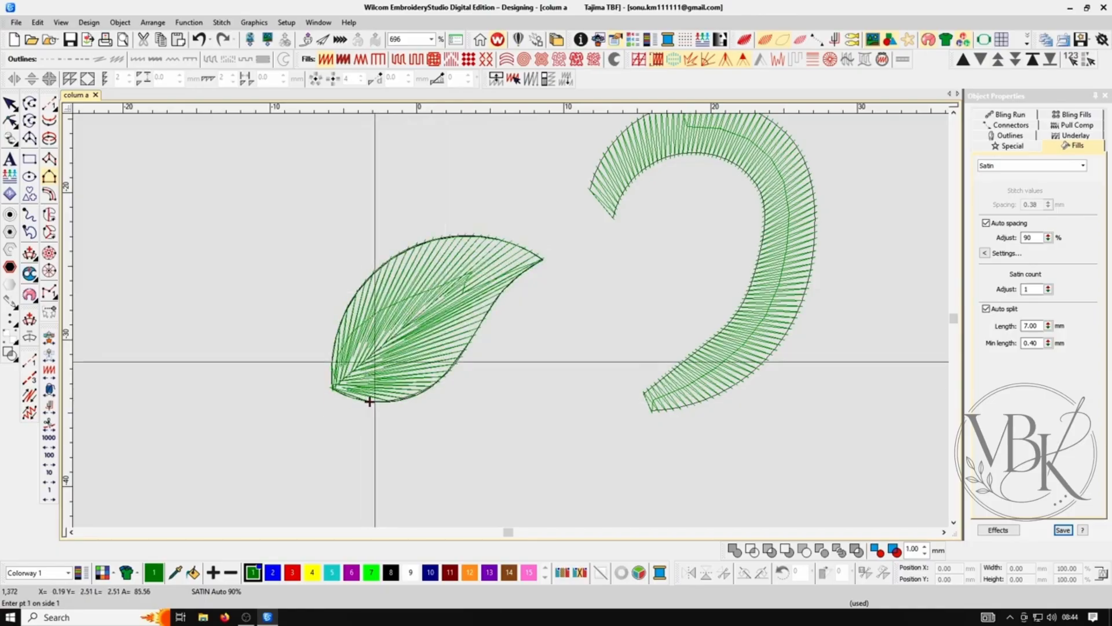
- Show the design in realistic TrueView and examine the new leaf's satin stitches up close
key("t")
key("shift+z")
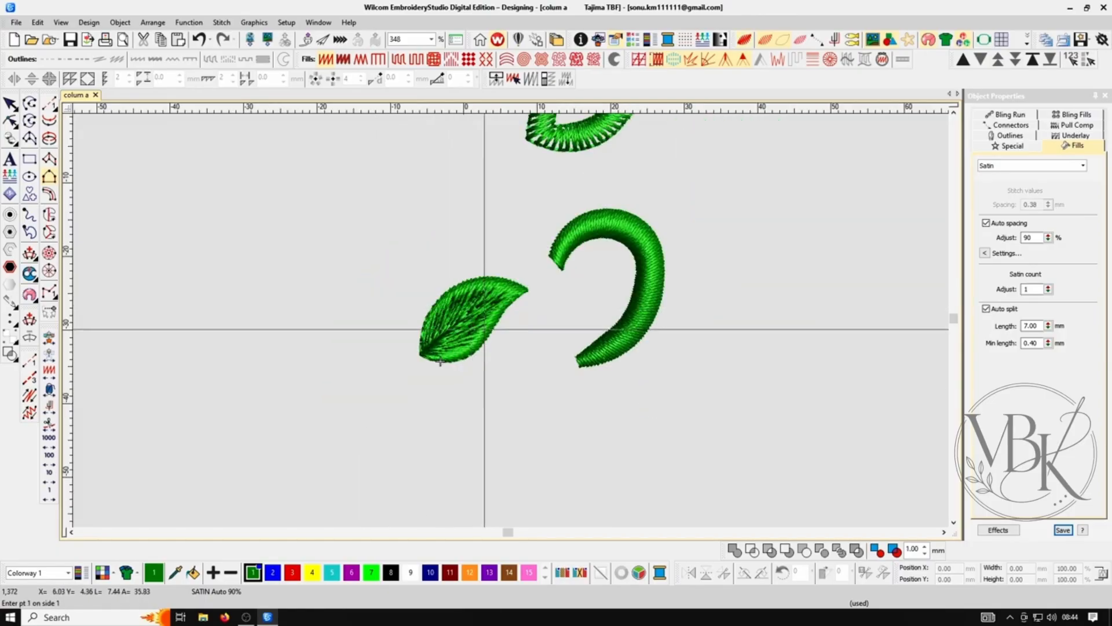
key("Escape")
scroll(594, 197, "up", 3)
scroll(550, 271, "down", 1)
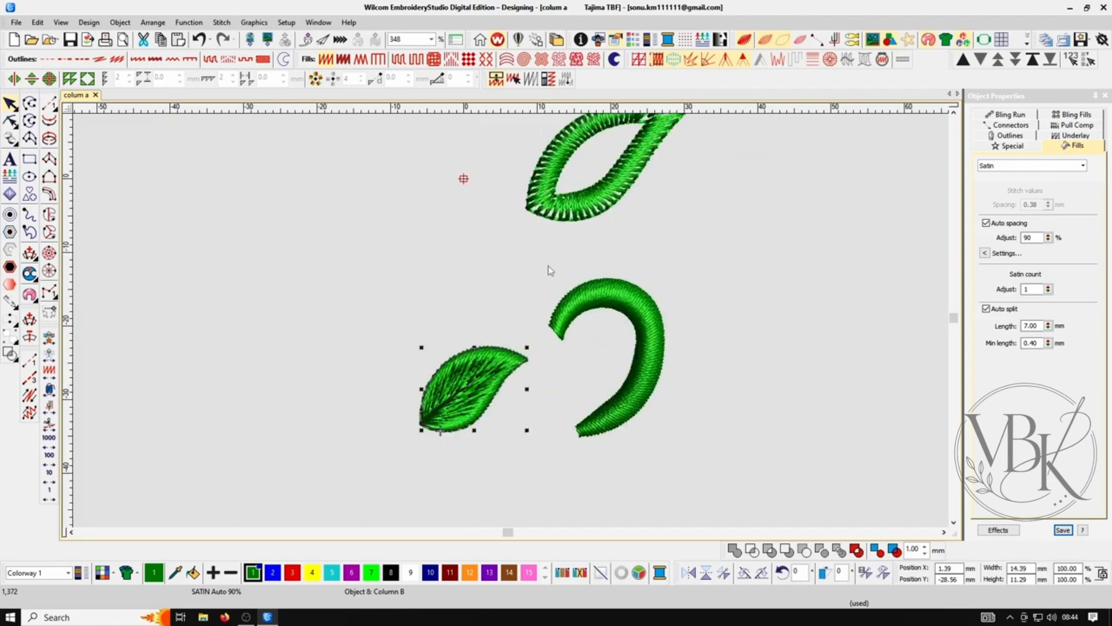
scroll(462, 361, "down", 1)
key("b")
left_click_drag(415, 266, 531, 381)
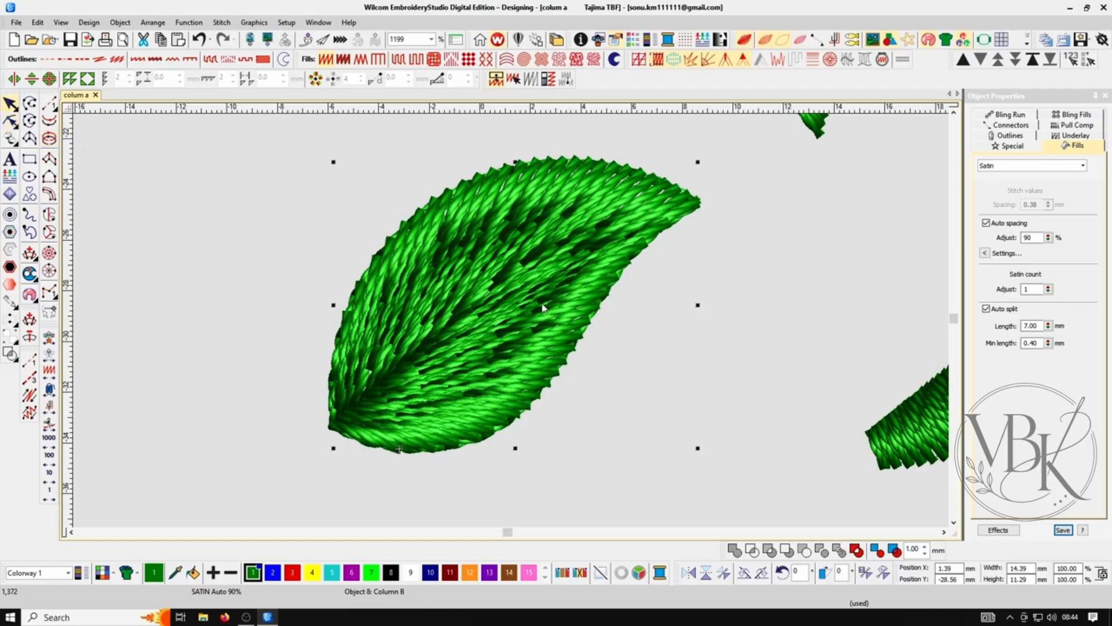
- Reshape the leaf by adding four stitch angles, two across its upper edge and two across its lower edge, from mid-leaf towards the tip
key("h")
scroll(543, 253, "up", 1)
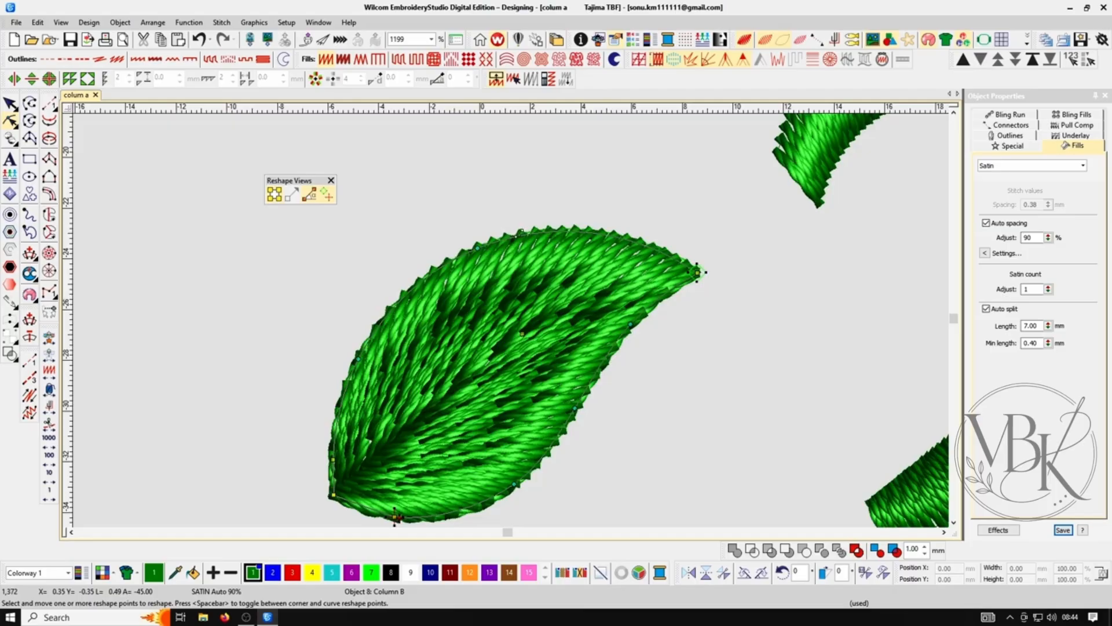
left_click(519, 232, "ctrl")
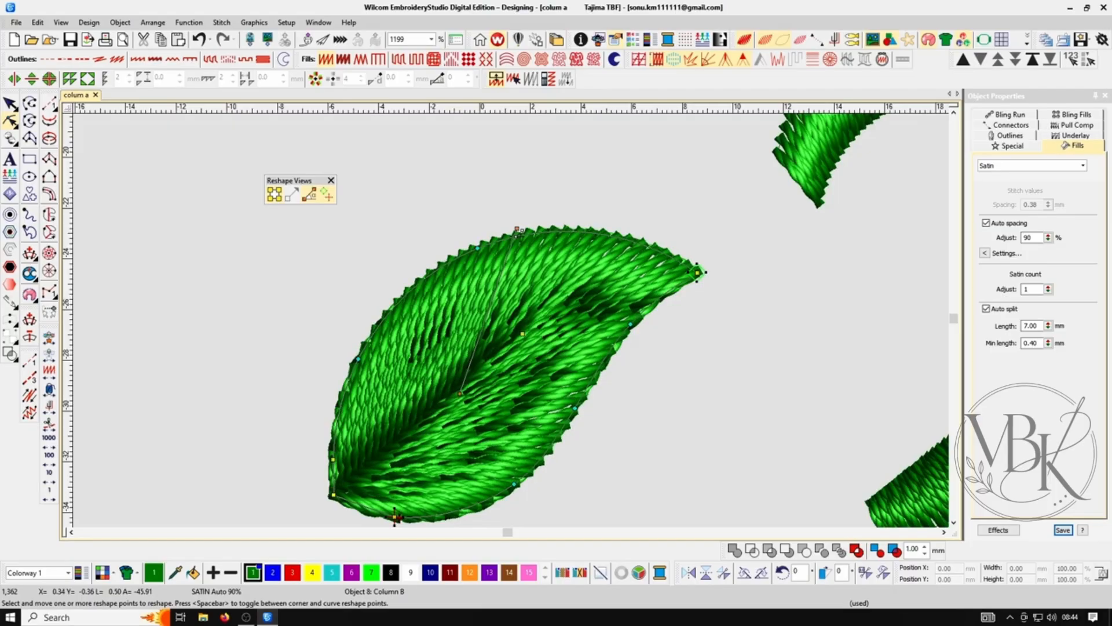
left_click(611, 357, "ctrl")
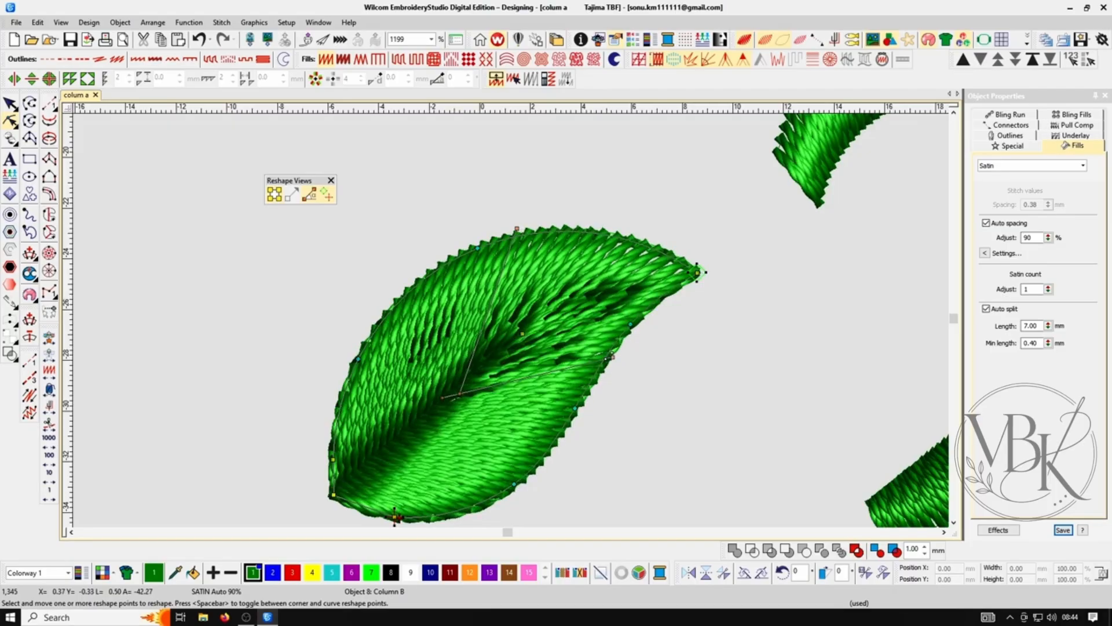
left_click(617, 230, "ctrl")
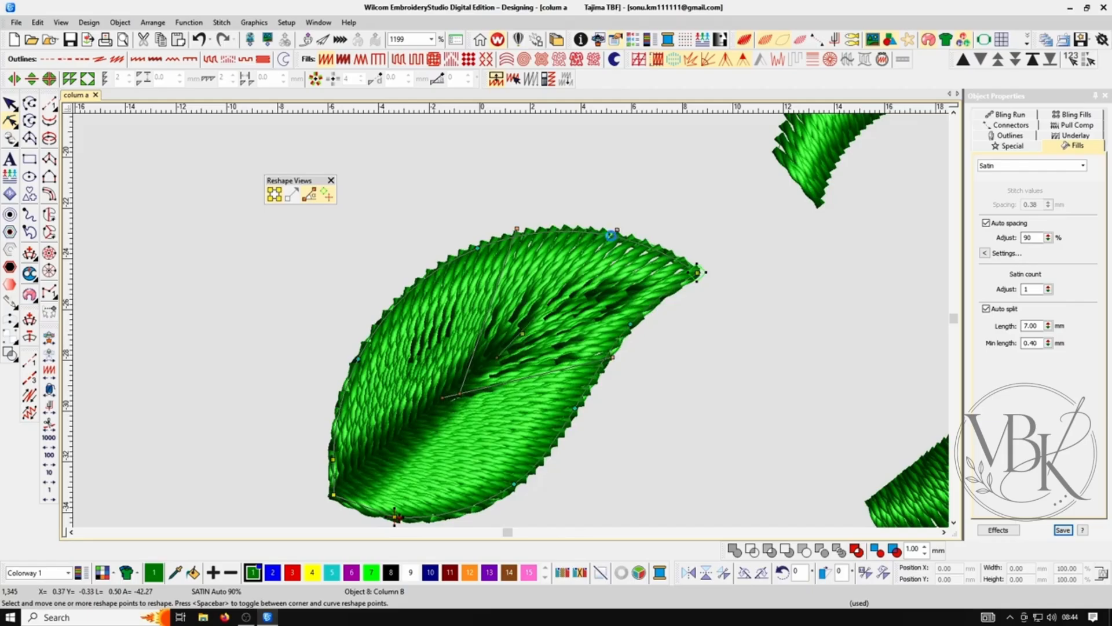
left_click(655, 304, "ctrl")
key("shift+z")
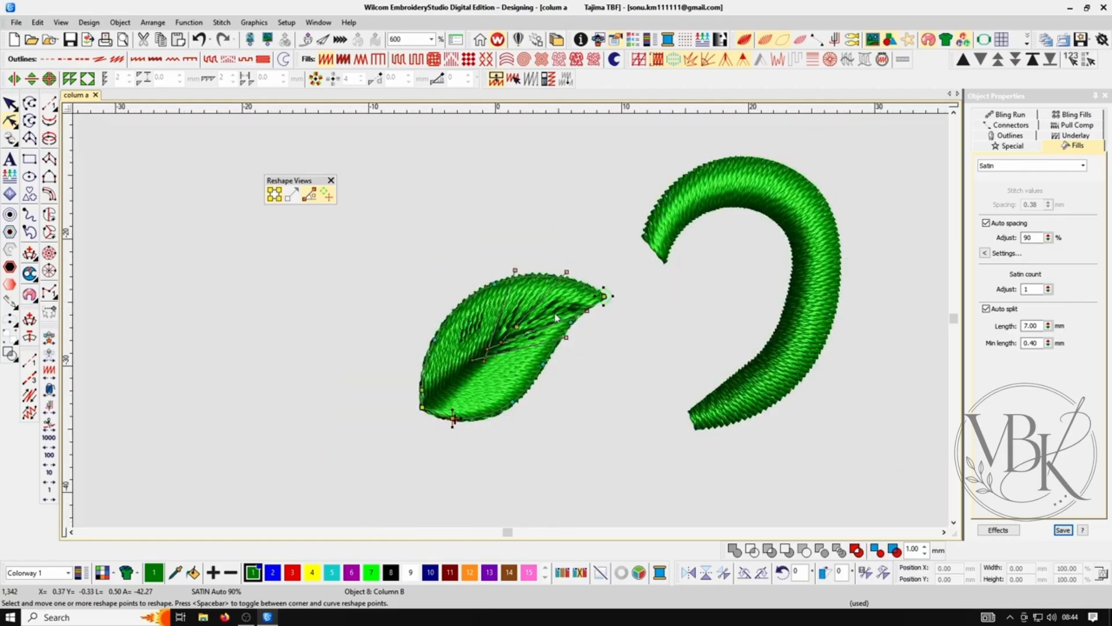
key("Escape")
key("Escape")
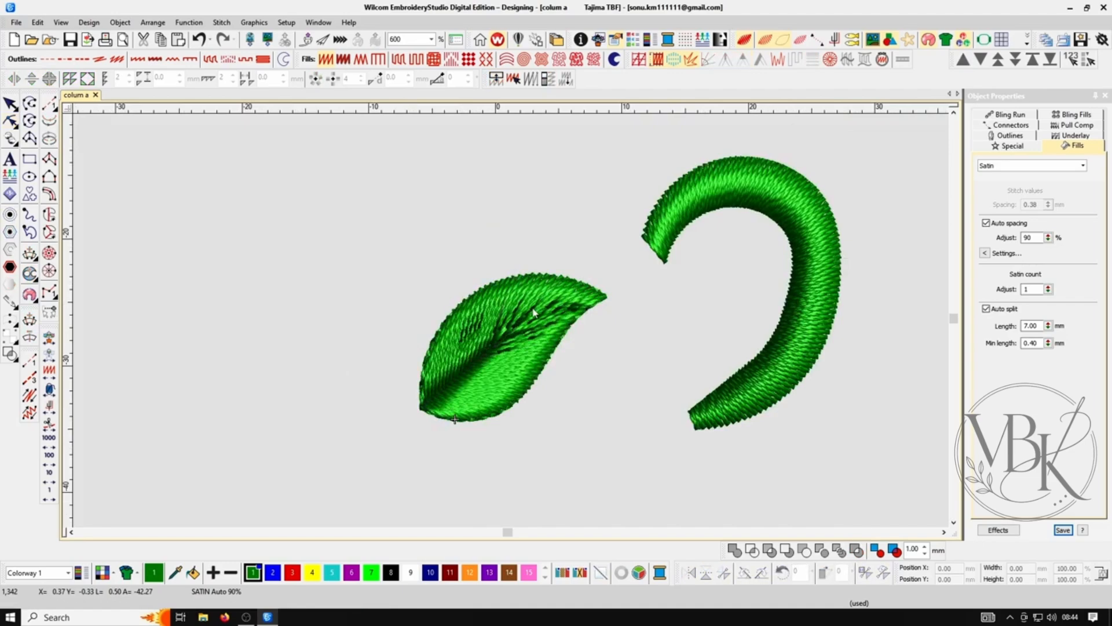
- Move the satin leaf off its run outline and place it just below the small solid leaf
left_click_drag(533, 307, 866, 147)
scroll(851, 231, "up", 3)
left_click_drag(852, 512, 837, 296)
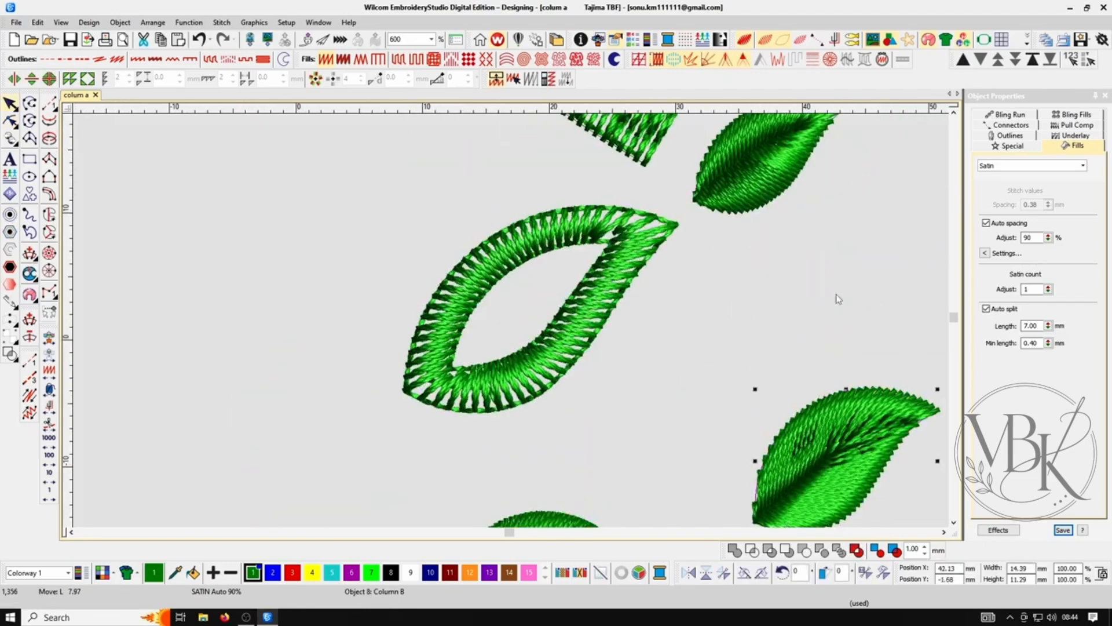
left_click_drag(852, 216, 860, 232)
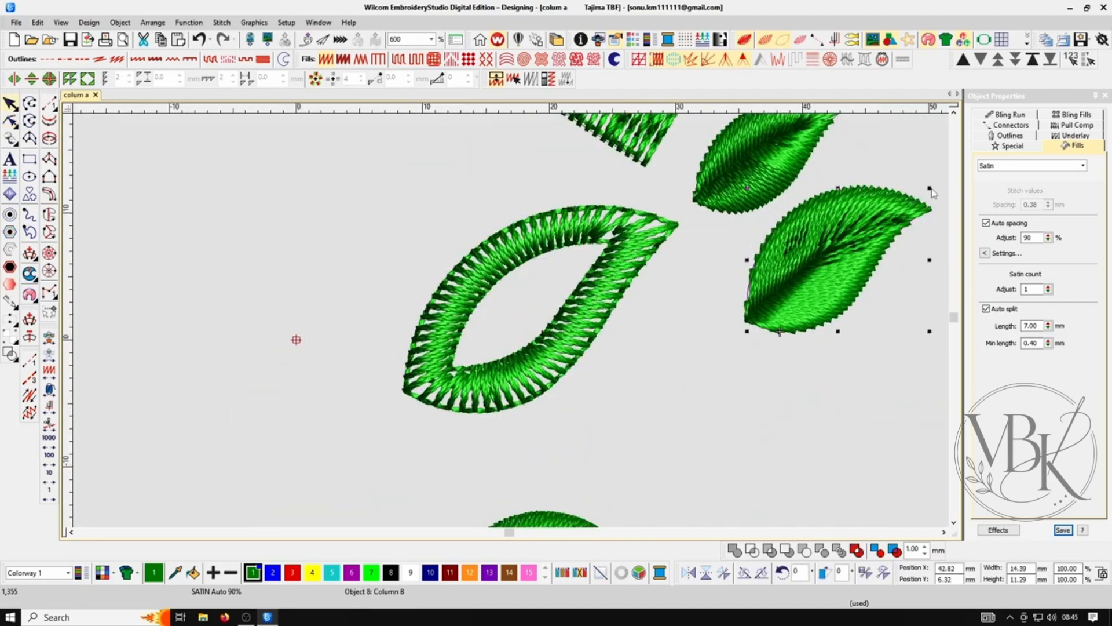
- Scale the satin leaf down proportionally to about 9.6 × 7.5 mm and nudge it closer to the small solid leaf
left_click_drag(930, 188, 910, 225)
left_click_drag(833, 264, 820, 257)
scroll(776, 289, "up", 3)
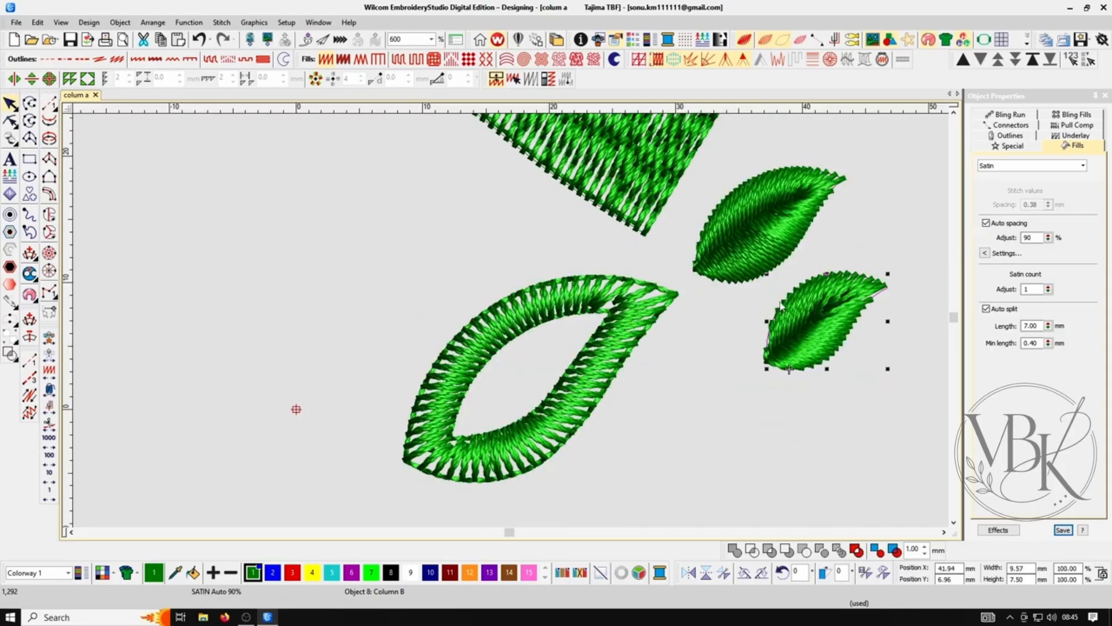
- Select the inner and outer run outlines of the hollow satin leaf and place a copy of both in the empty area beside it
key("shift+z")
scroll(679, 328, "down", 3)
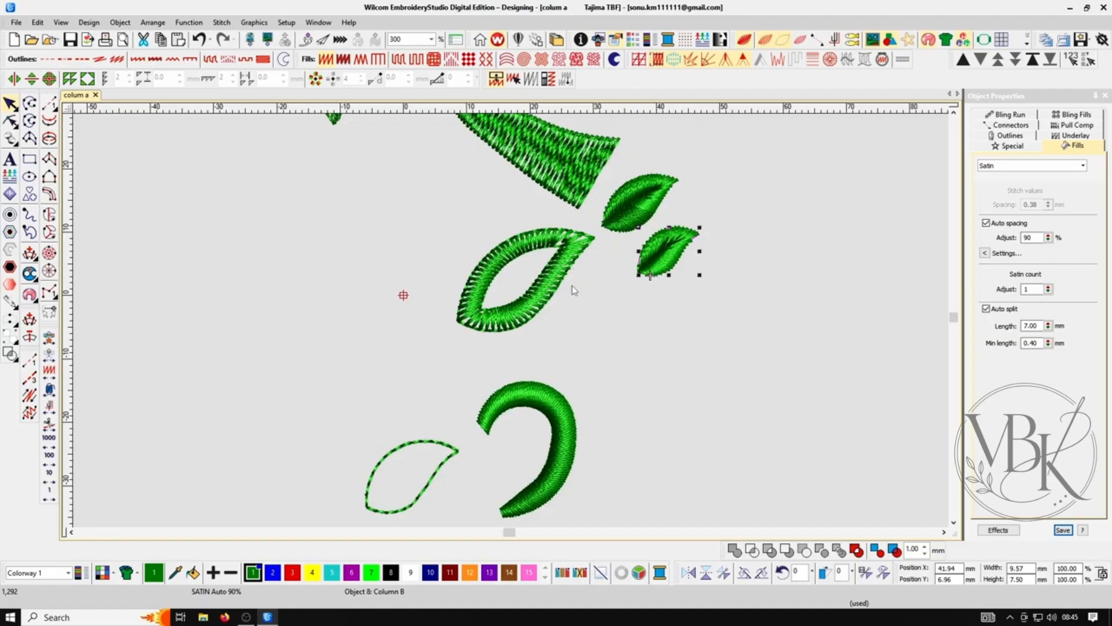
key("b")
left_click_drag(469, 212, 646, 389)
scroll(455, 254, "up", 5)
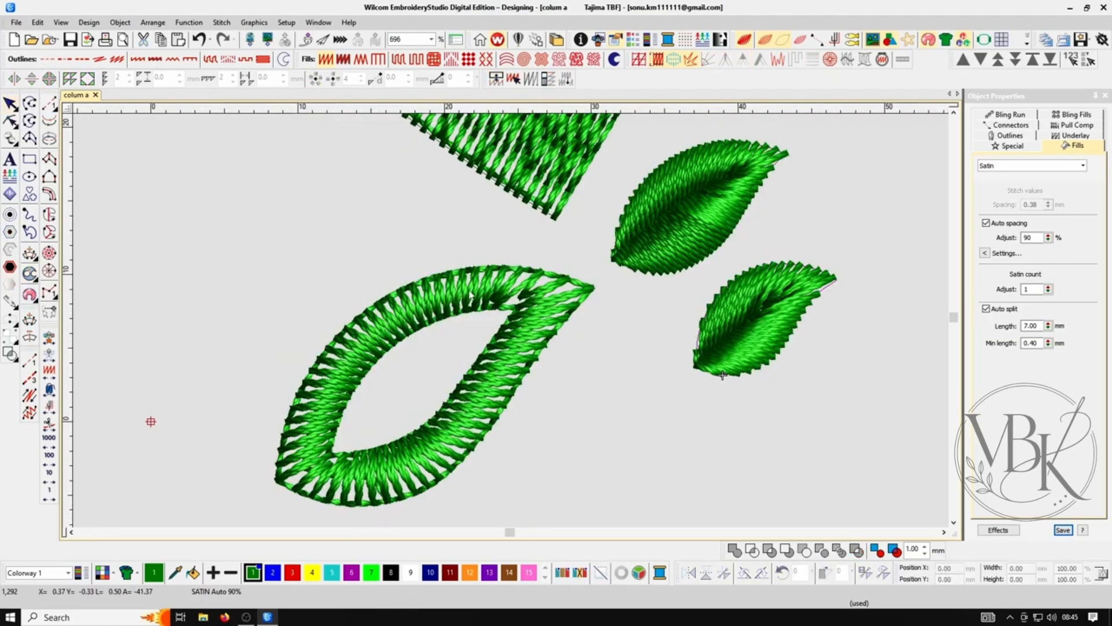
left_click_drag(531, 331, 582, 402)
left_click(469, 310)
left_click(455, 277, "ctrl")
key("ctrl+z")
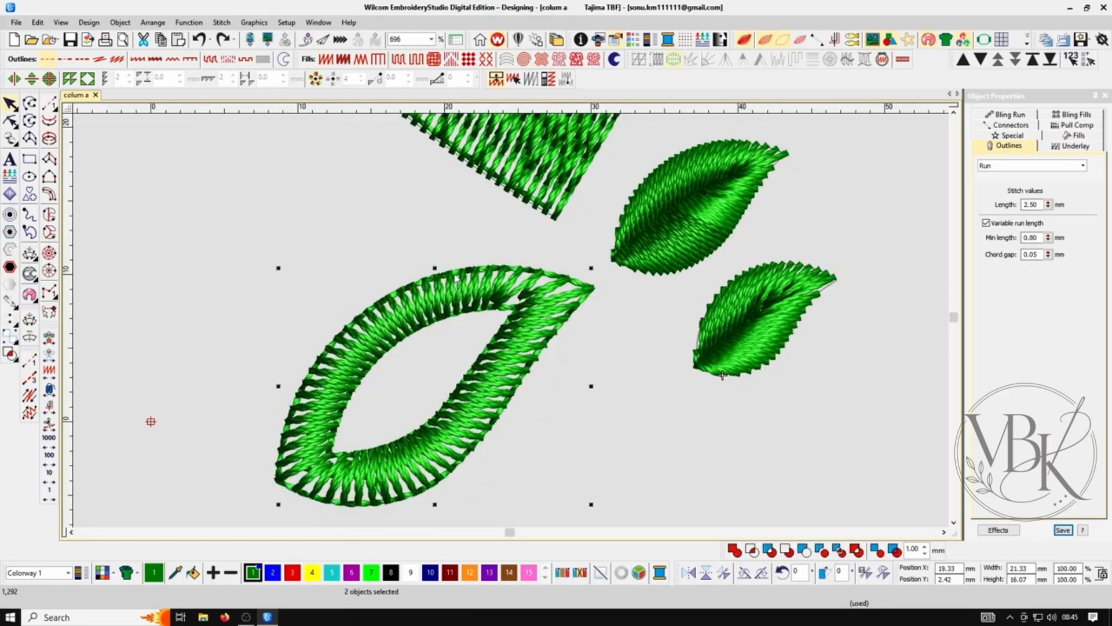
key("shift+z")
left_click_drag(346, 324, 160, 366)
left_click(192, 348)
- Start a satin Column B object on the copied outlines, tracing side 1 around the inner leaf from its base to the tip and back
key("b")
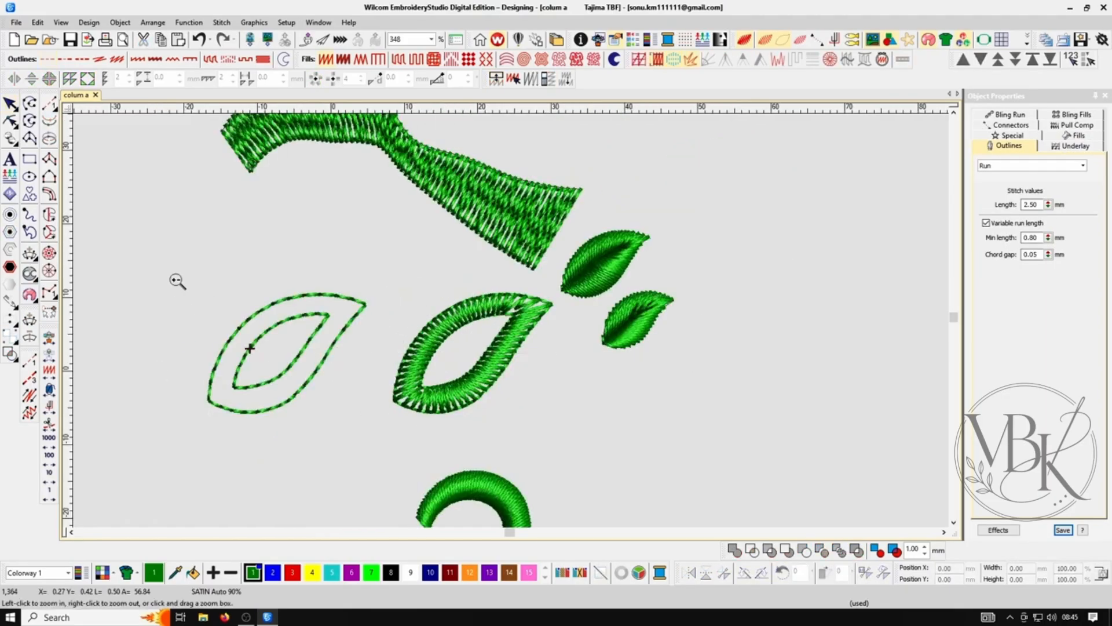
left_click_drag(176, 280, 496, 467)
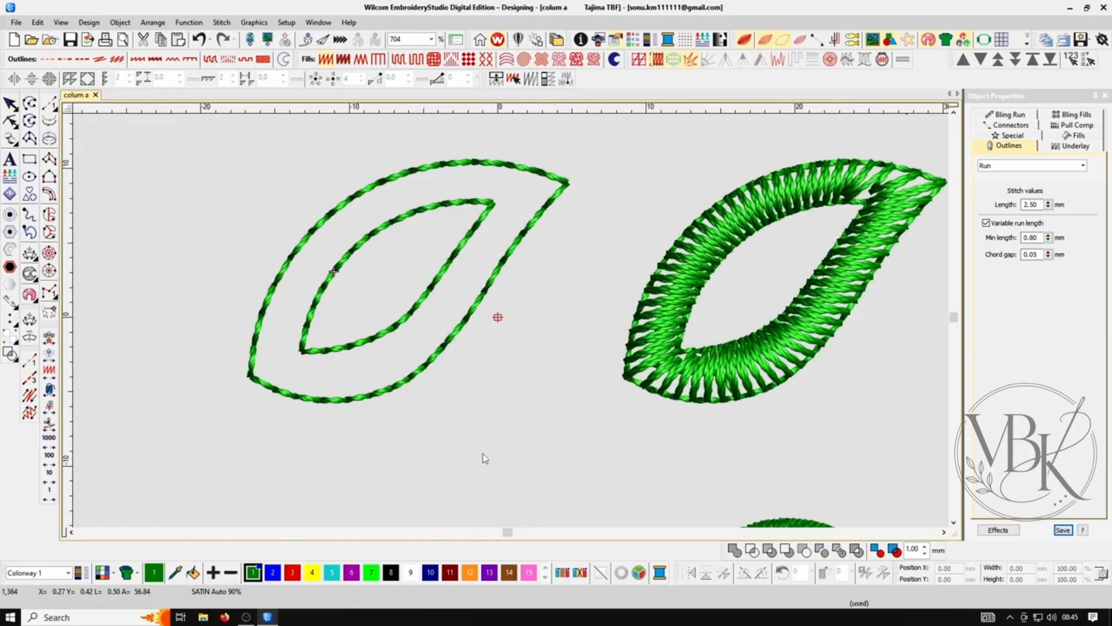
left_click(49, 176)
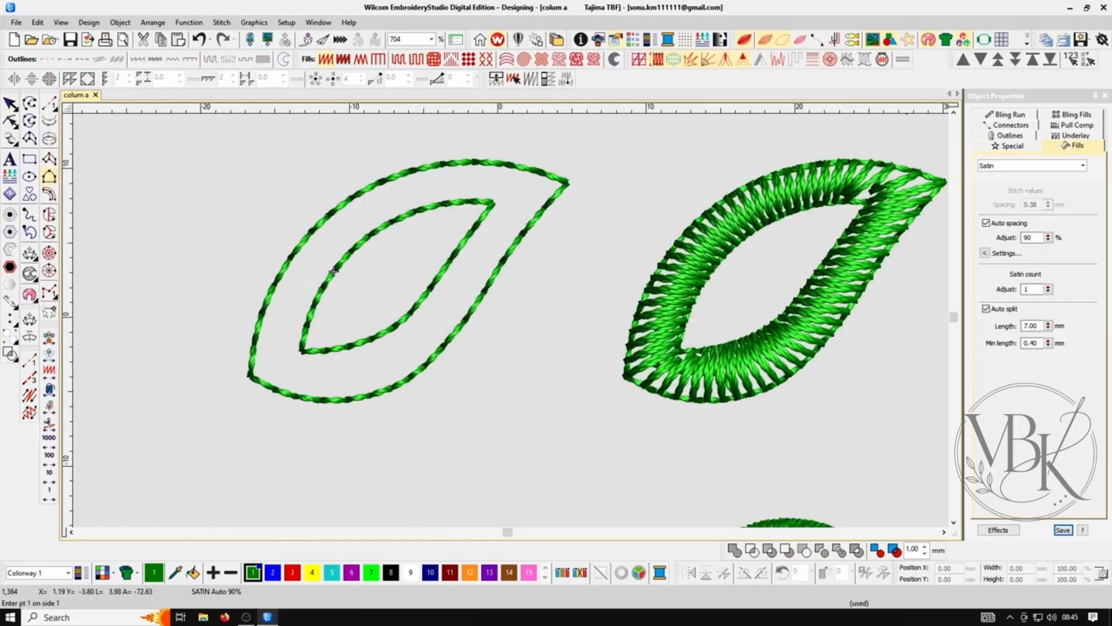
left_click(301, 351)
right_click(350, 254)
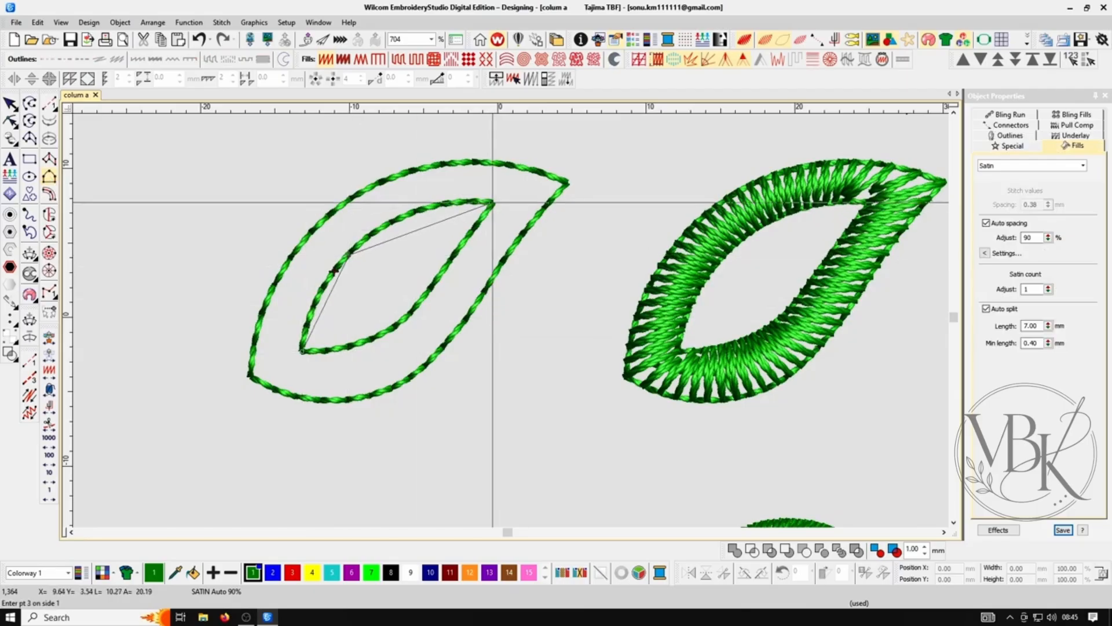
left_click(493, 201)
left_click(460, 249)
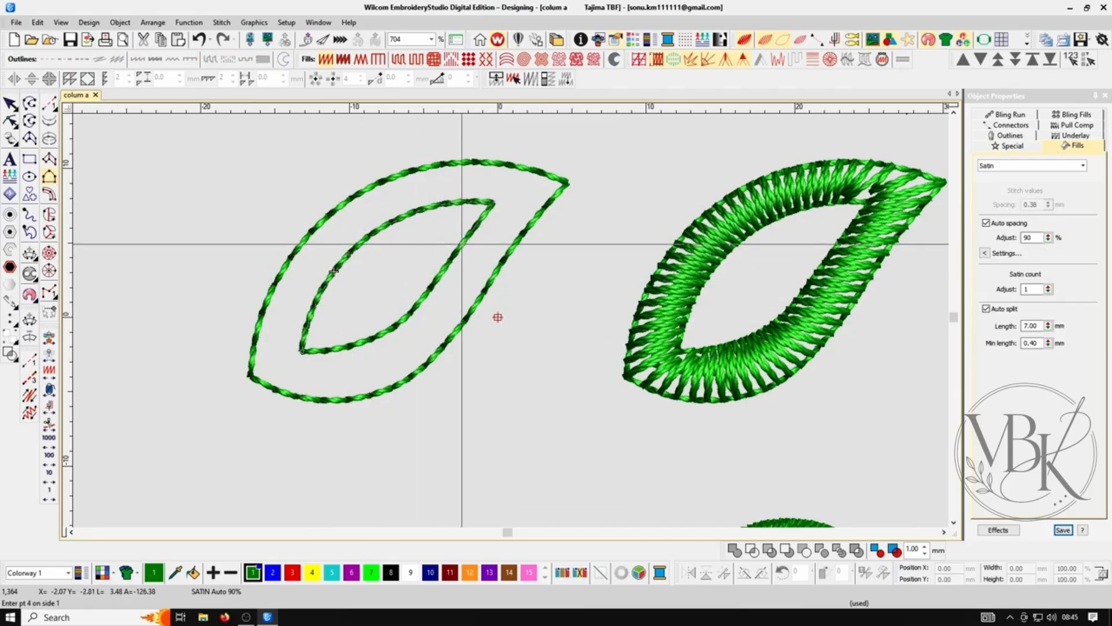
left_click(412, 308)
left_click(343, 346)
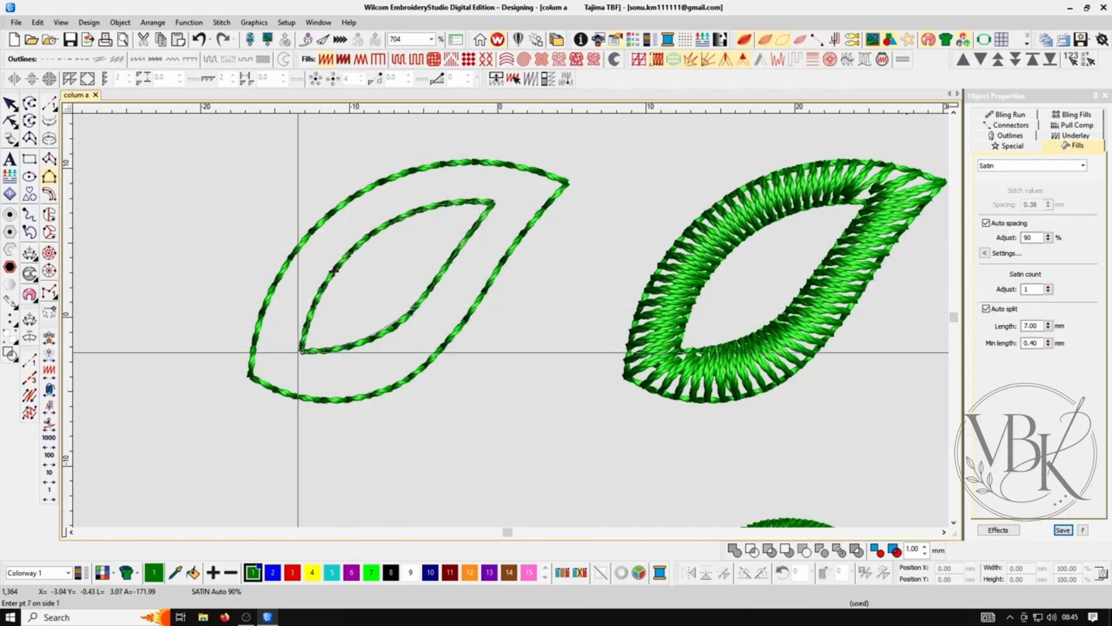
left_click(302, 350)
key("Return")
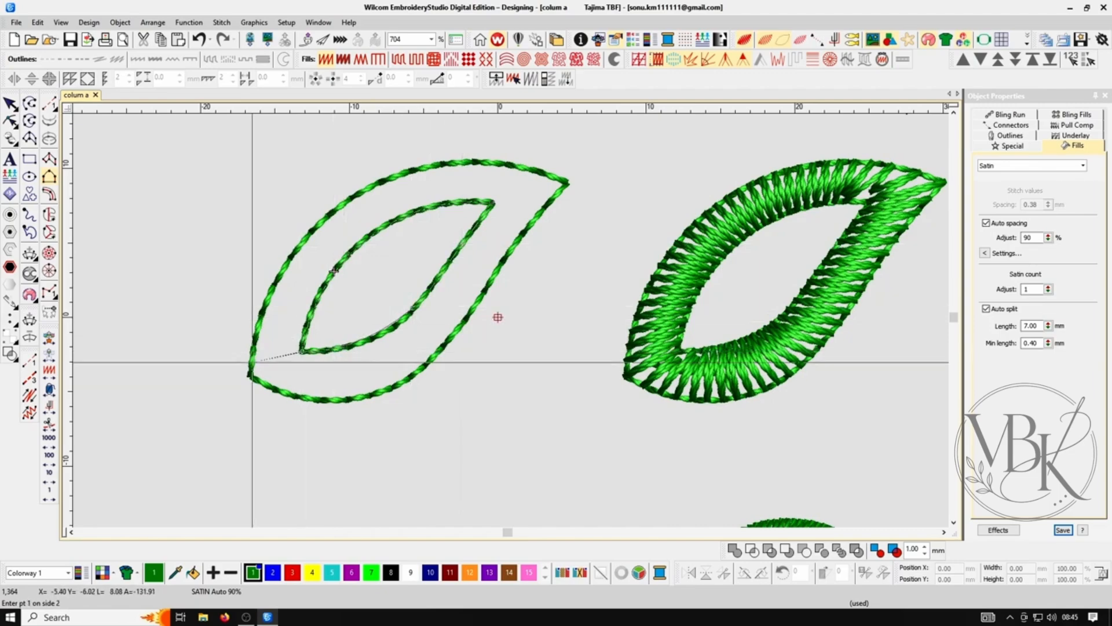
- Trace side 2 around the outer leaf outline from its base over the tip and back to the base, then generate the satin ring
left_click(250, 375)
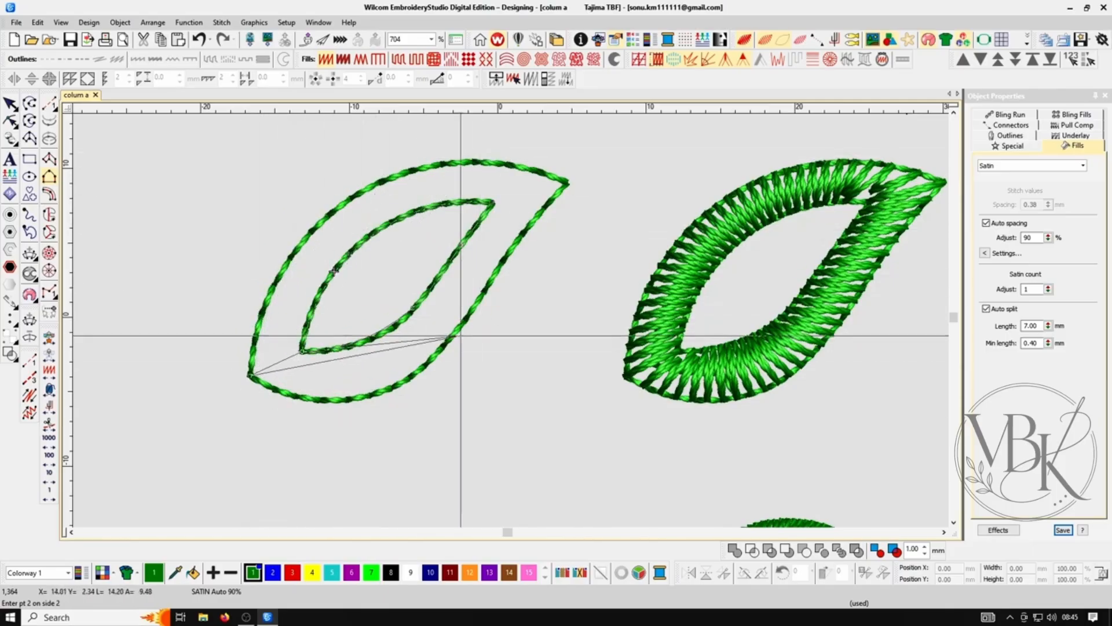
right_click(268, 298)
right_click(337, 207)
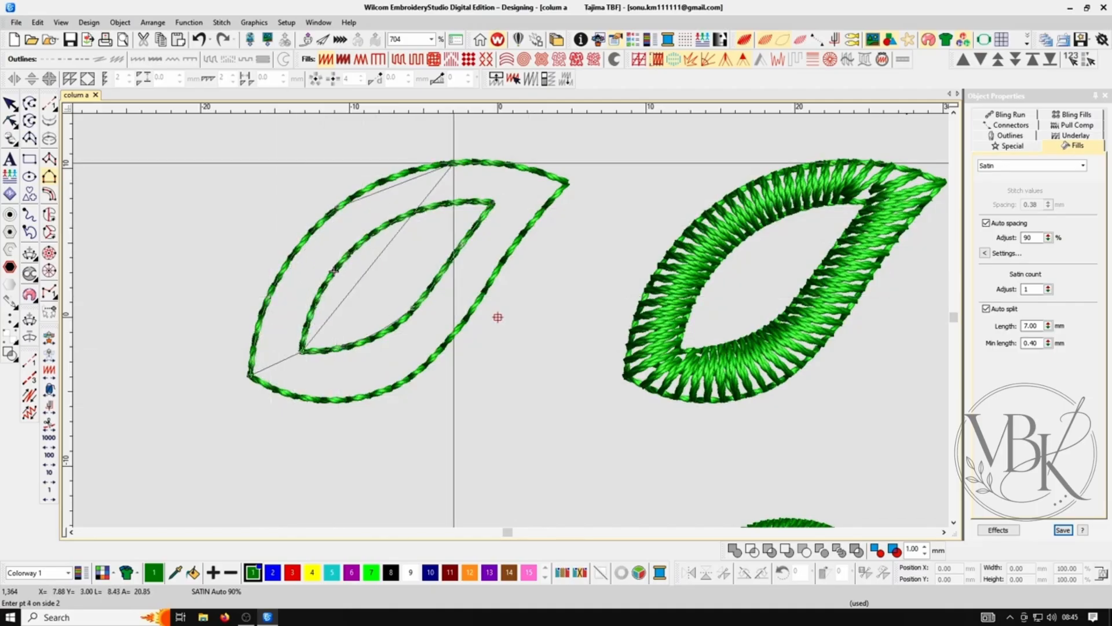
right_click(448, 164)
left_click(566, 183)
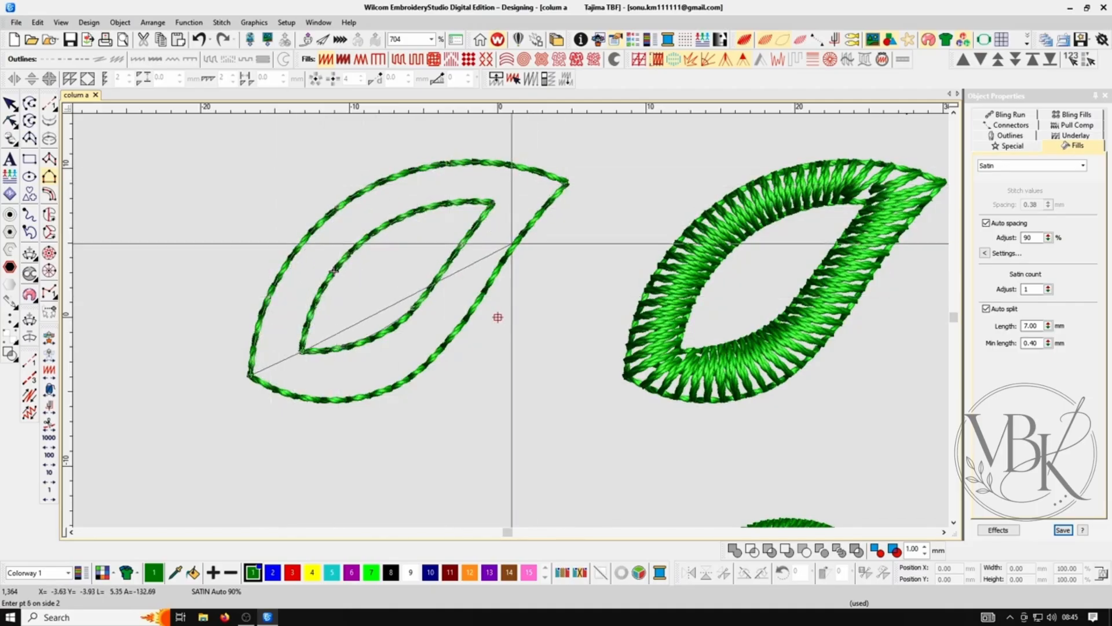
right_click(514, 240)
right_click(456, 334)
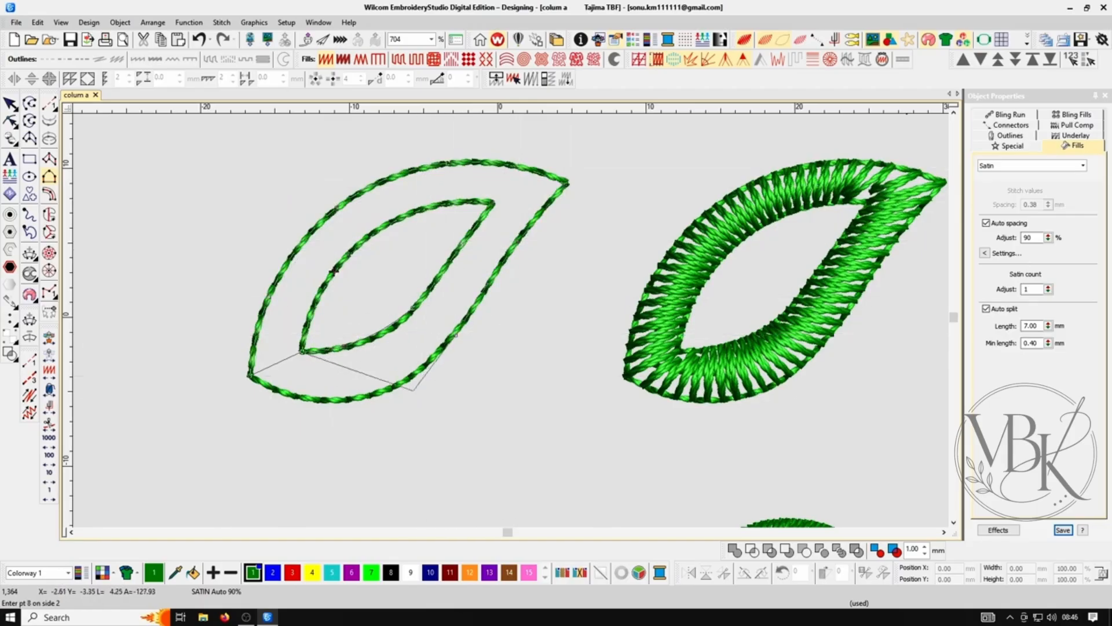
right_click(400, 383)
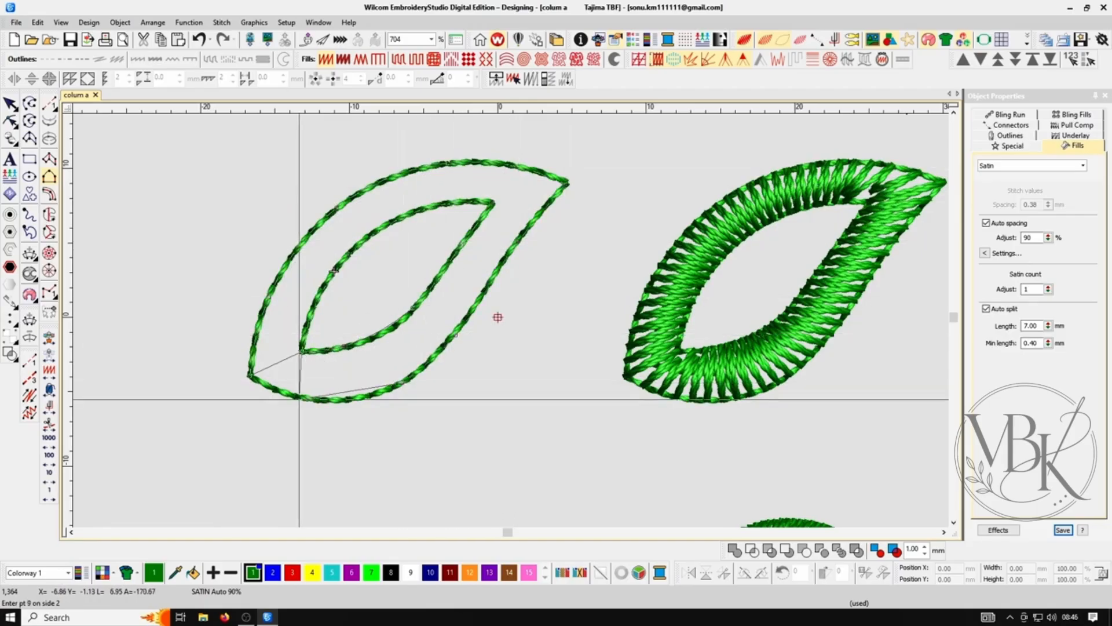
left_click(250, 377)
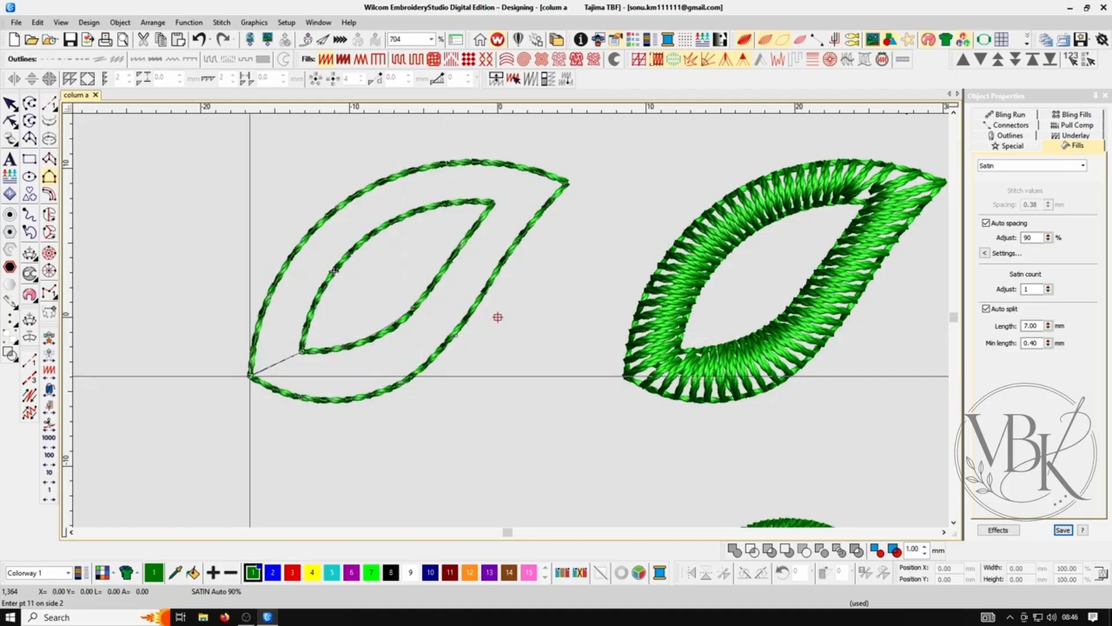
key("Return")
- Add stitch angle lines across the new satin ring and tilt the one crossing its lower-right side
key("t")
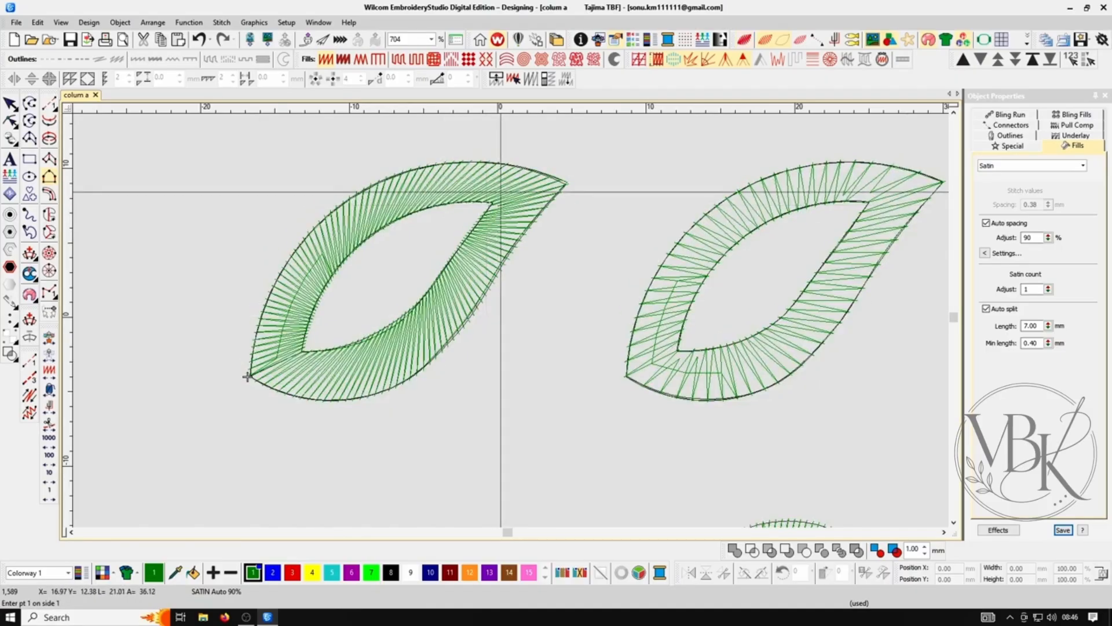
key("Escape")
key("h")
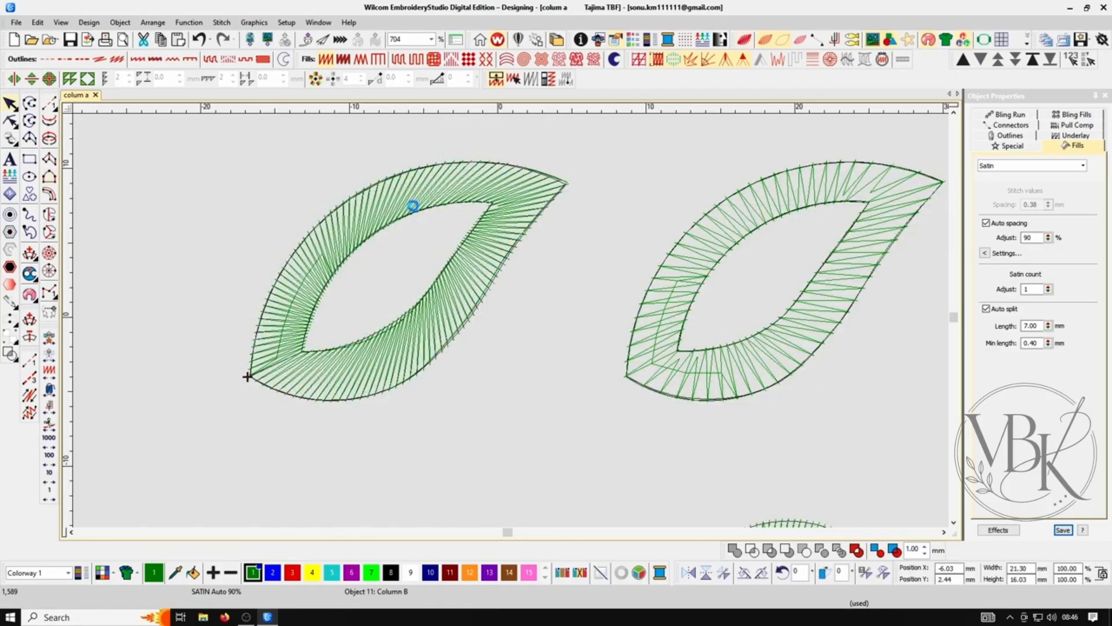
left_click(474, 307, "ctrl")
left_click_drag(433, 274, 409, 287)
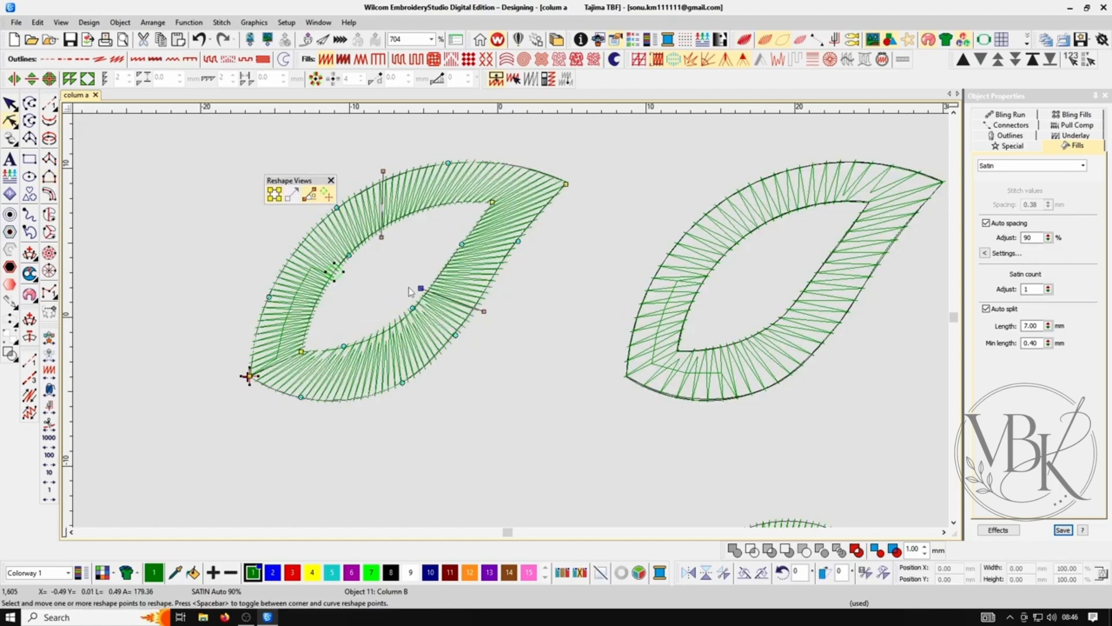
left_click_drag(483, 311, 490, 302)
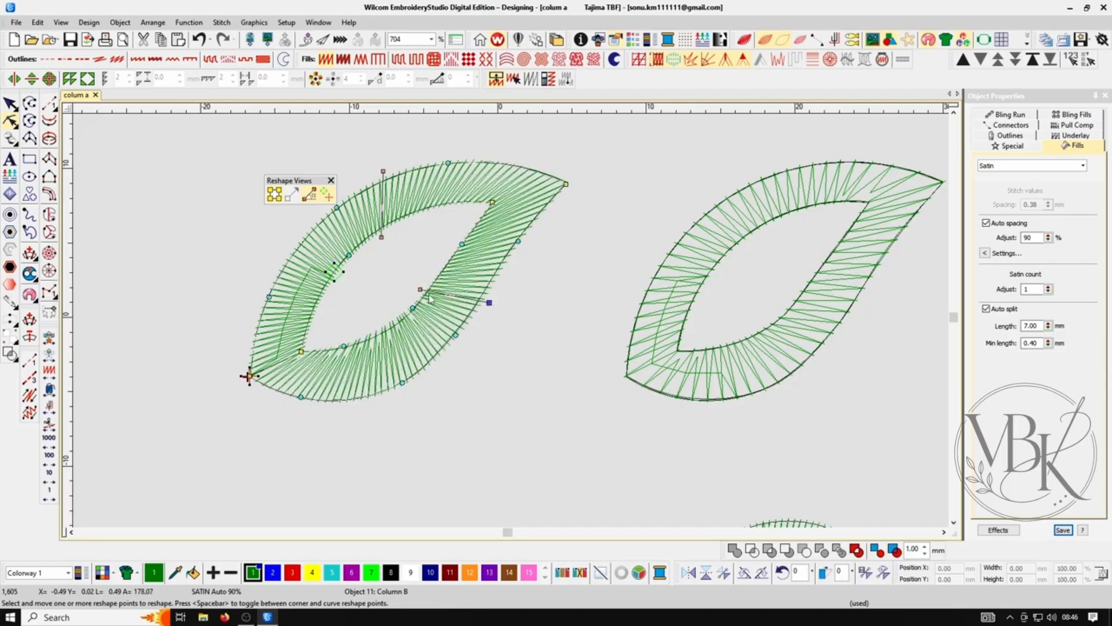
key("shift+z")
key("Escape")
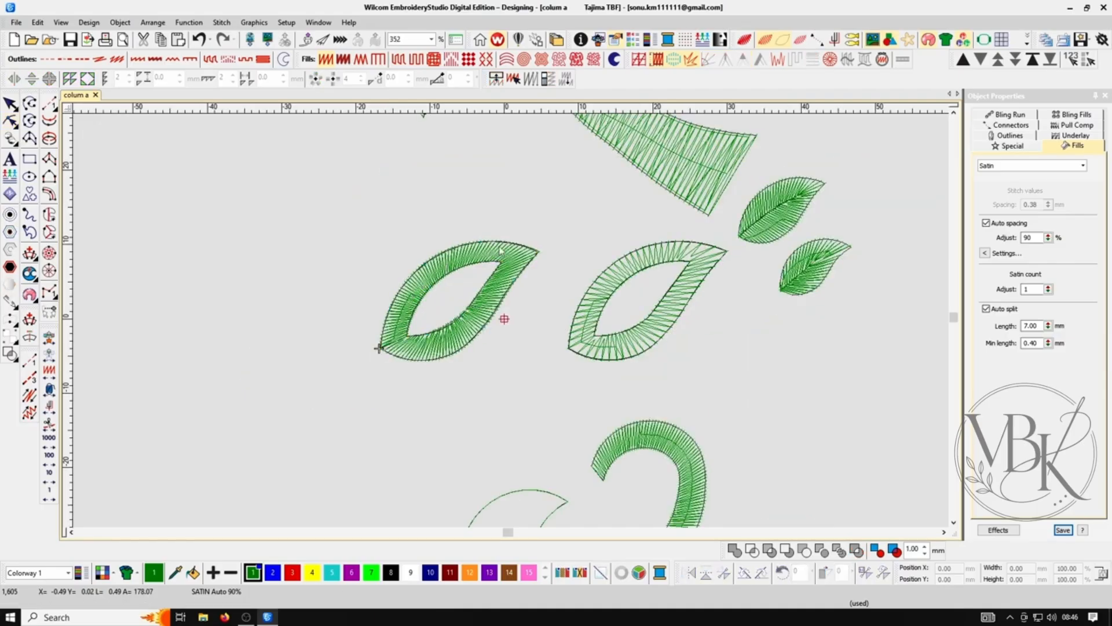
- Turn off auto spacing for the copied hollow leaf's satin ring and set its stitch spacing to 0.8 mm
key("t")
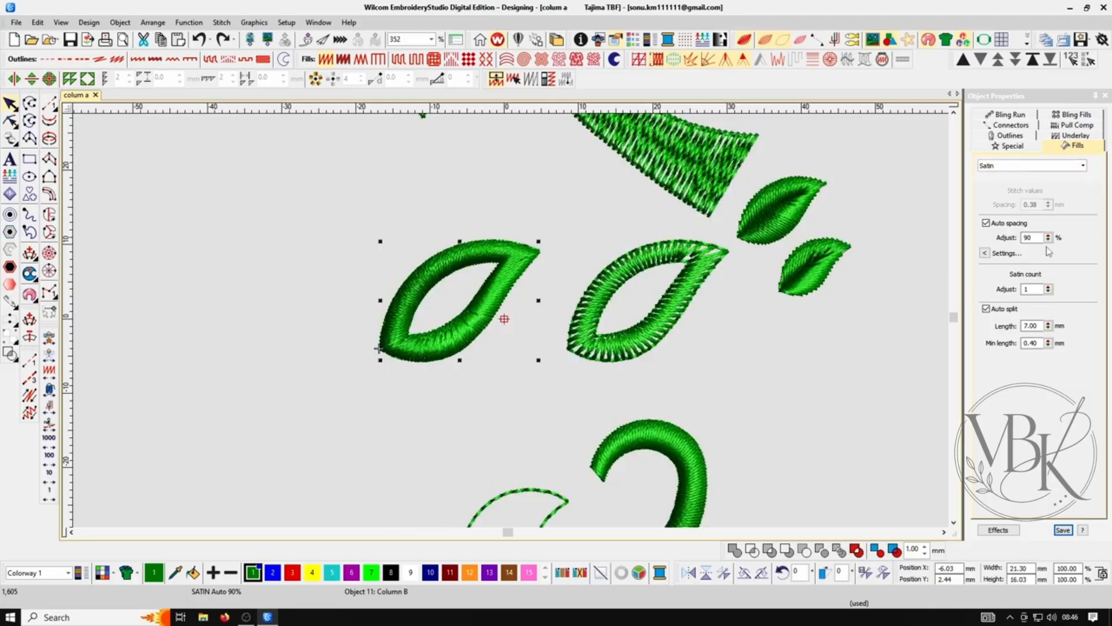
left_click(987, 223)
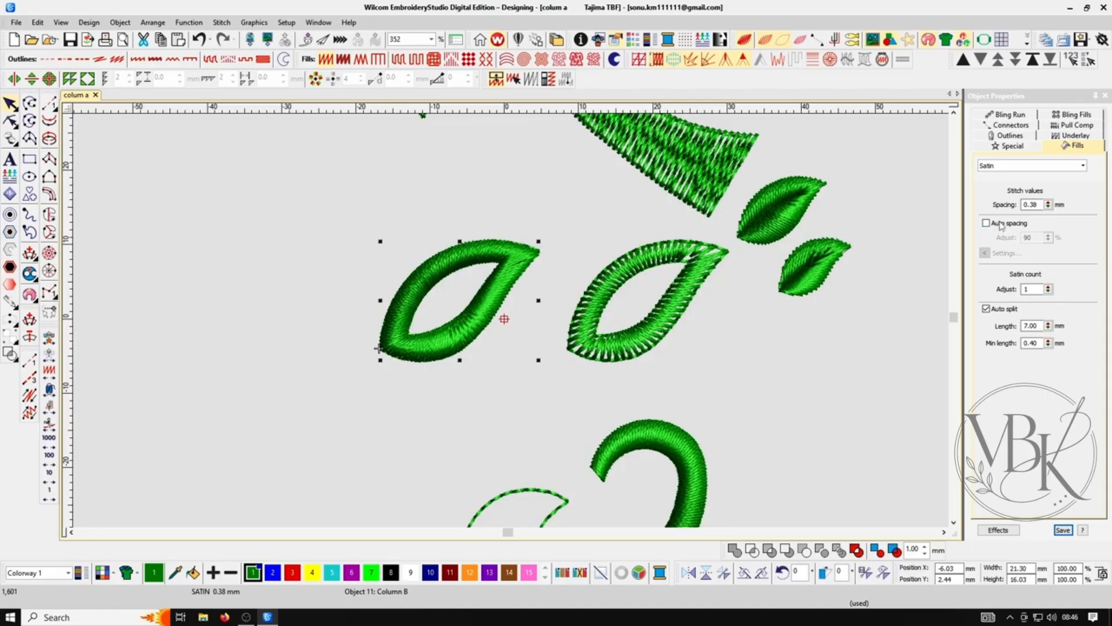
double_click(1033, 205)
type("0.8")
key("Return")
left_click(586, 242)
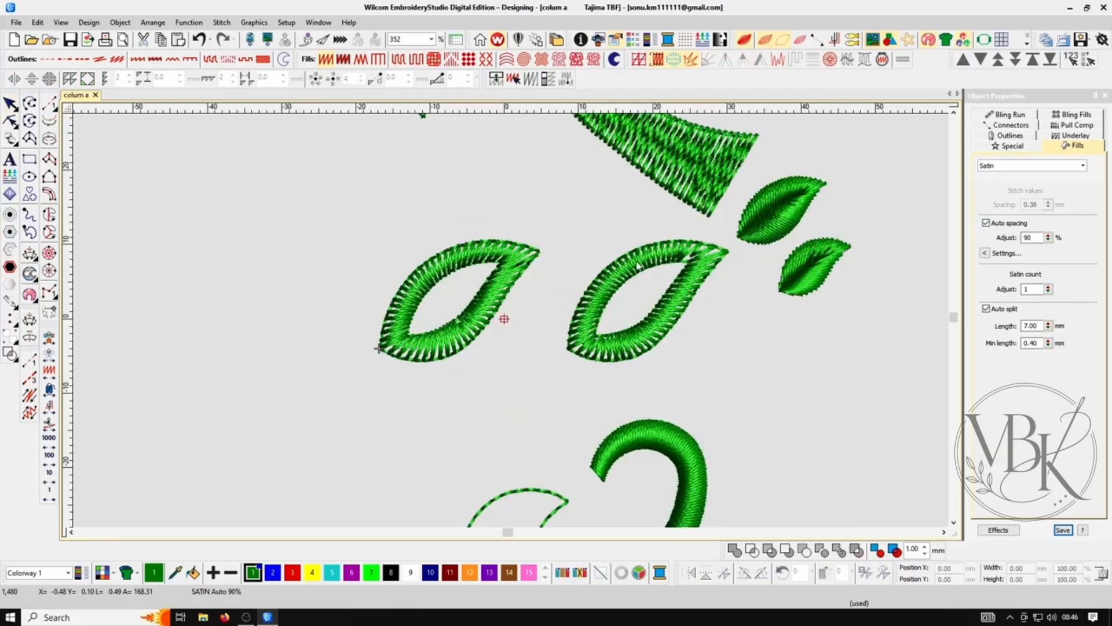
- Import the scanned pencil sketch of the floral border as a bitmap backdrop
key("shift+z")
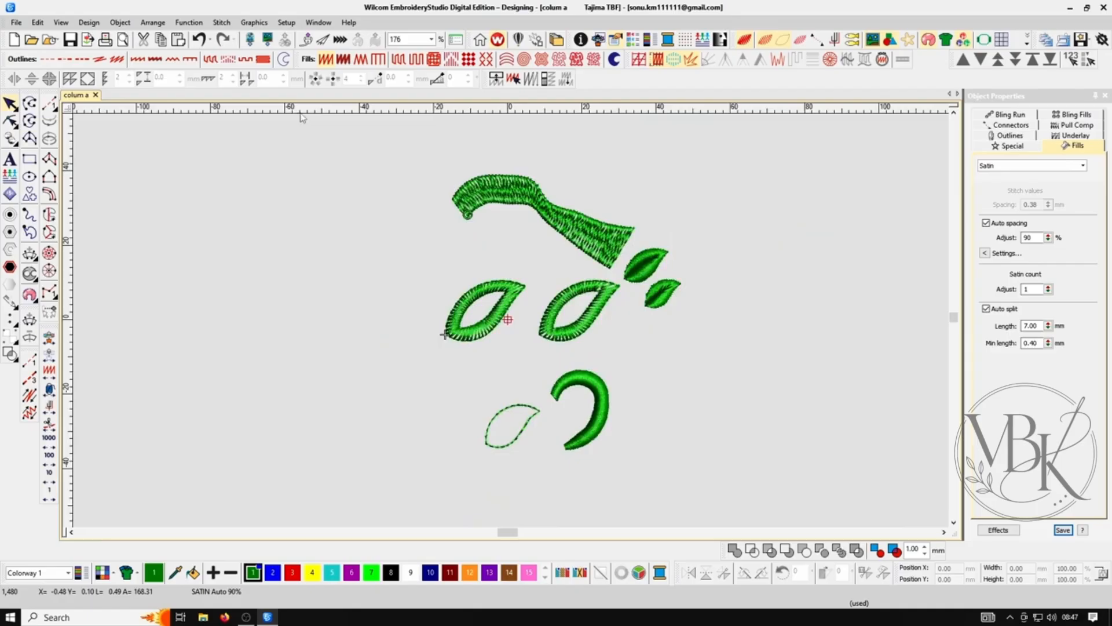
left_click(255, 22)
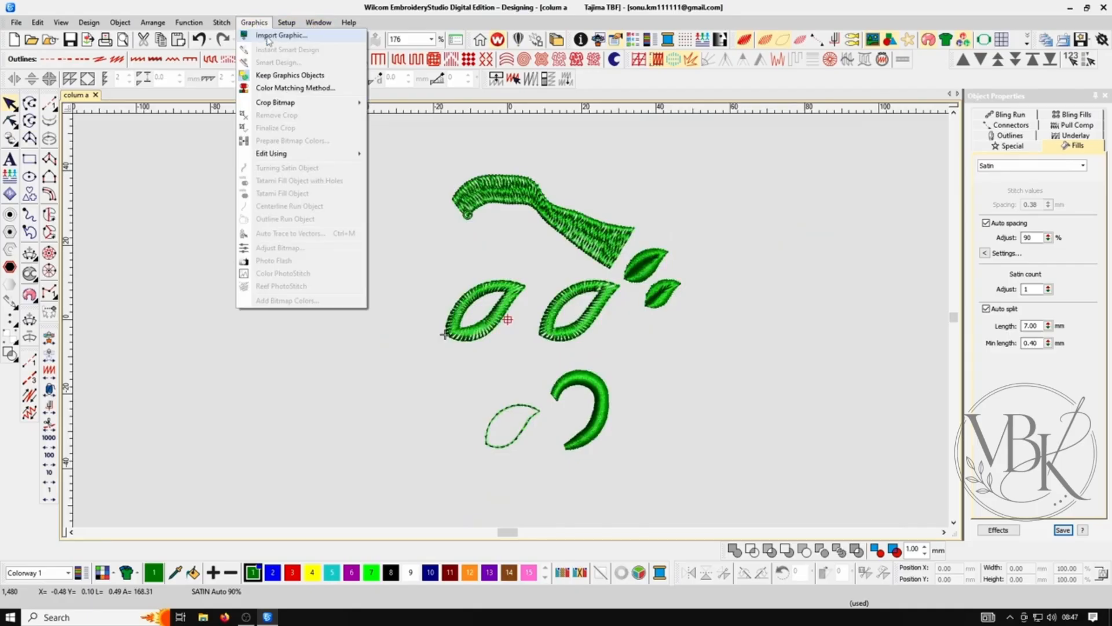
left_click(270, 35)
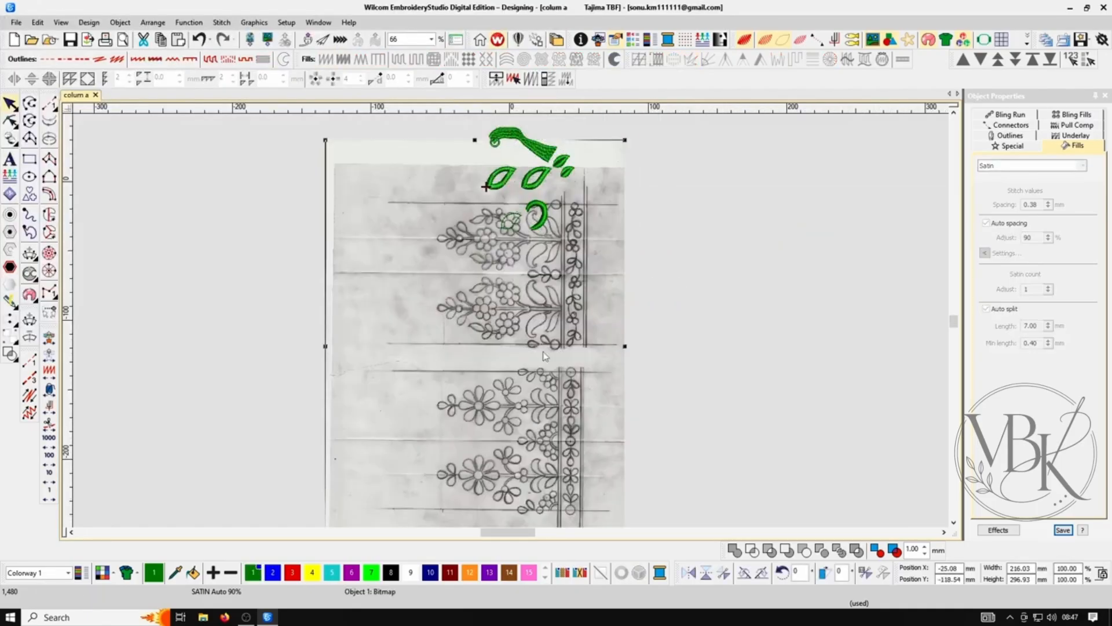
- Rotate the imported sketch bitmap by -90 degrees so the flower motifs stand upright
scroll(542, 376, "down", 3)
key("z")
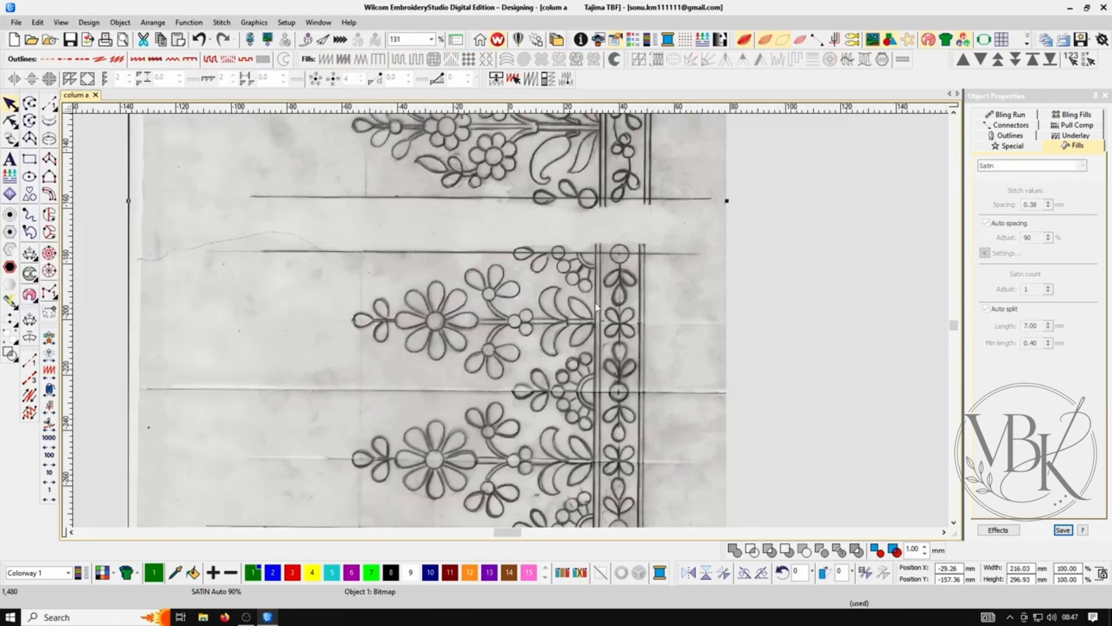
scroll(597, 302, "down", 2)
key("z")
scroll(633, 294, "up", 3)
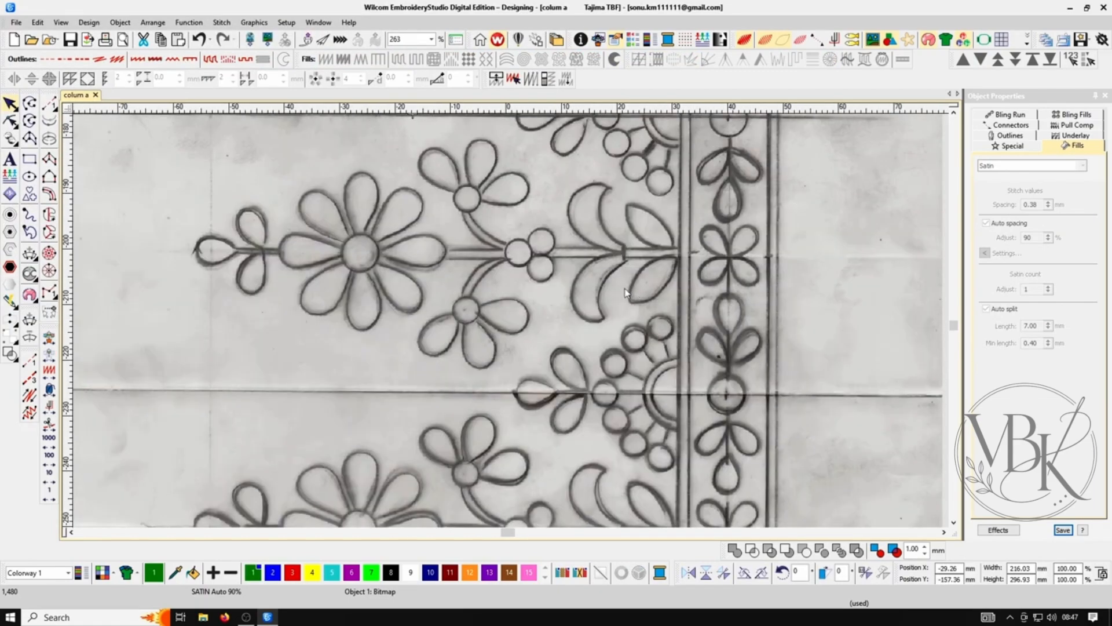
key("shift+z")
key("shift+z")
type("-90")
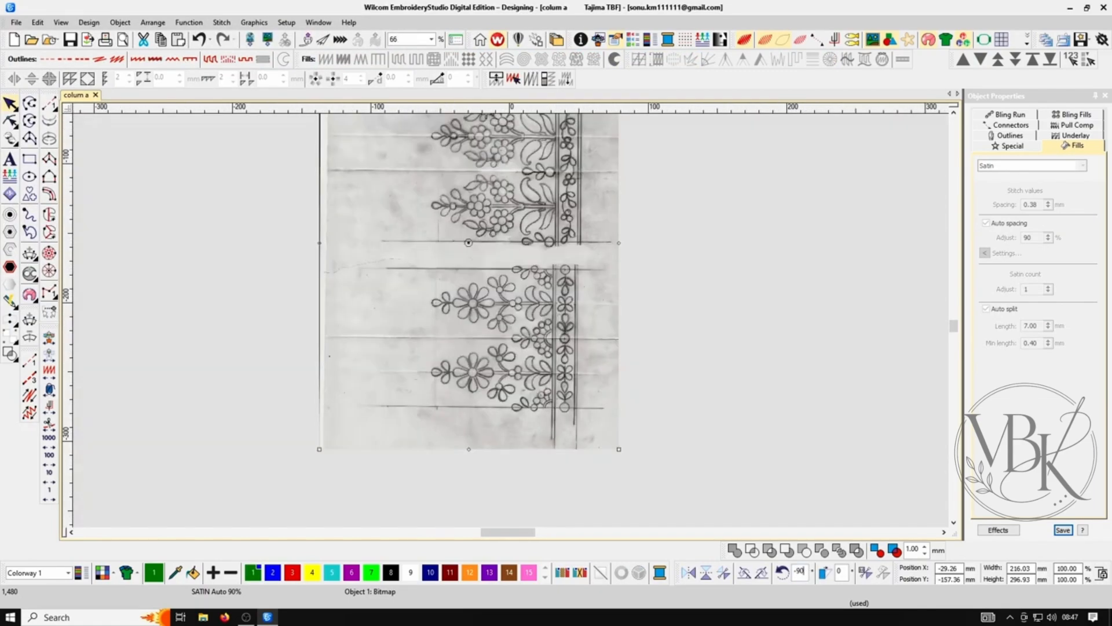
key("Return")
left_click(761, 212)
- Start a satin Column B object on the crescent leaf right of the stem, tracing side 1 along its lower edge from stem to tip
key("b")
left_click_drag(304, 264, 496, 353)
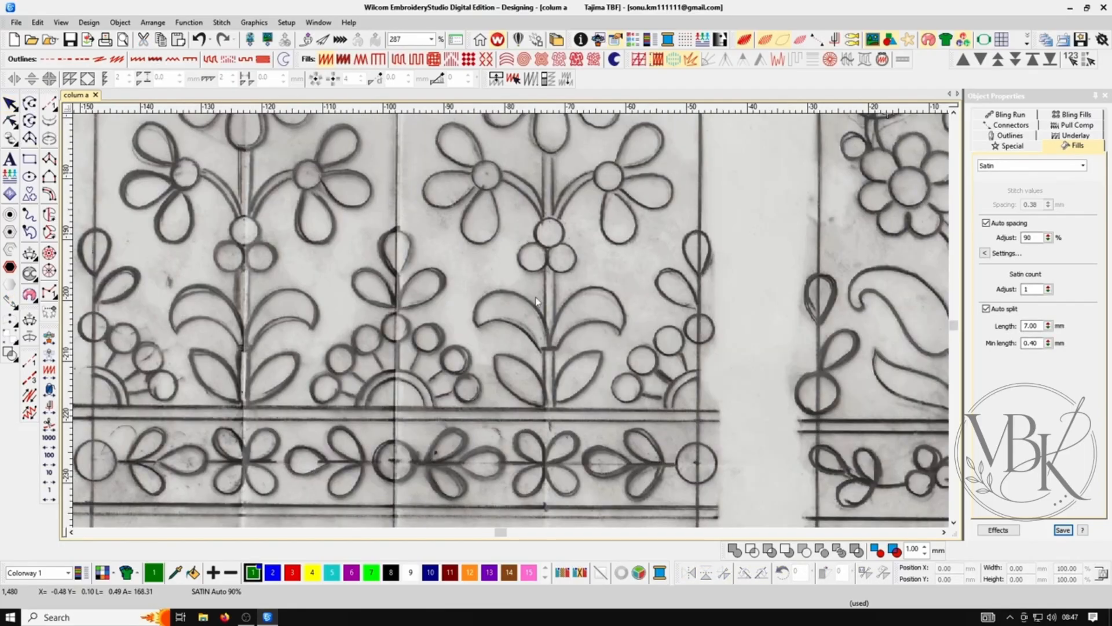
scroll(539, 300, "up", 2)
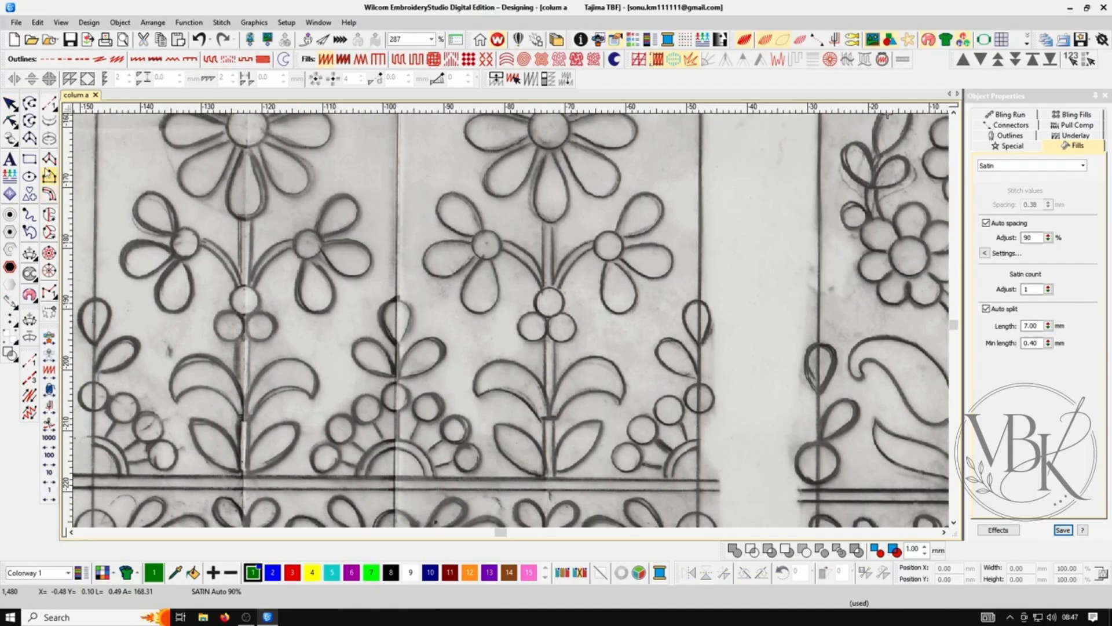
left_click(49, 176)
scroll(579, 326, "down", 4)
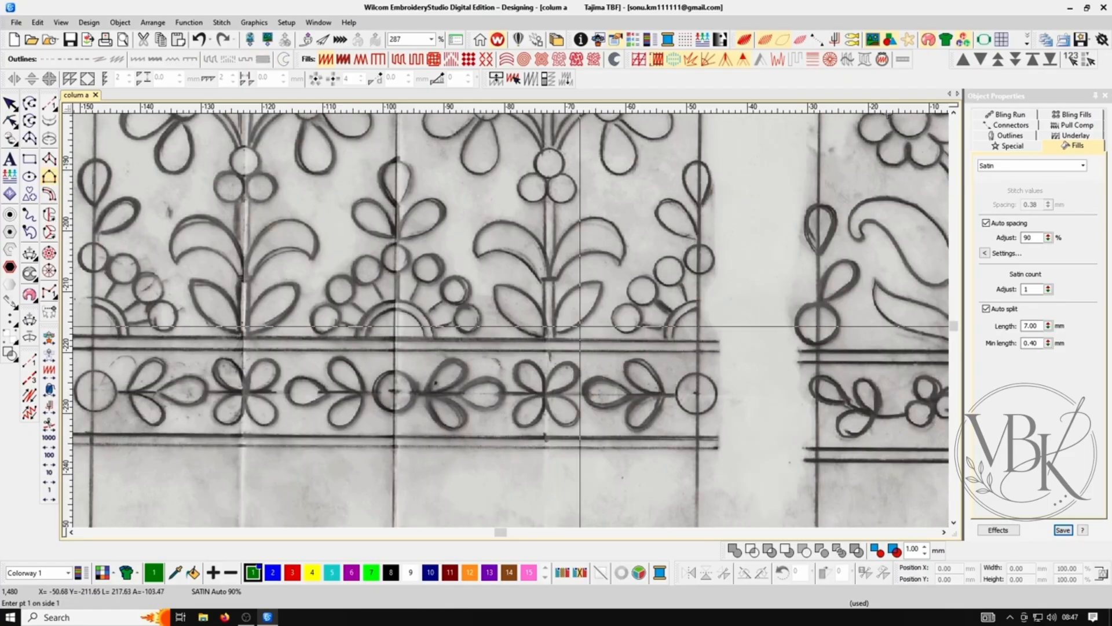
key("b")
left_click_drag(579, 326, 481, 209)
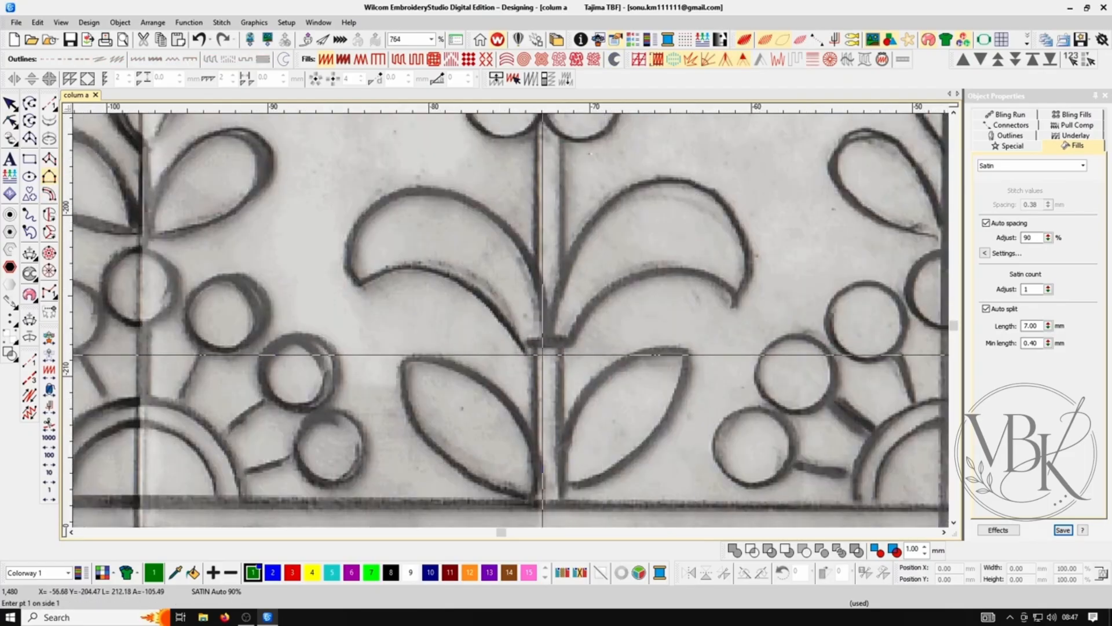
left_click(552, 351)
left_click(609, 280)
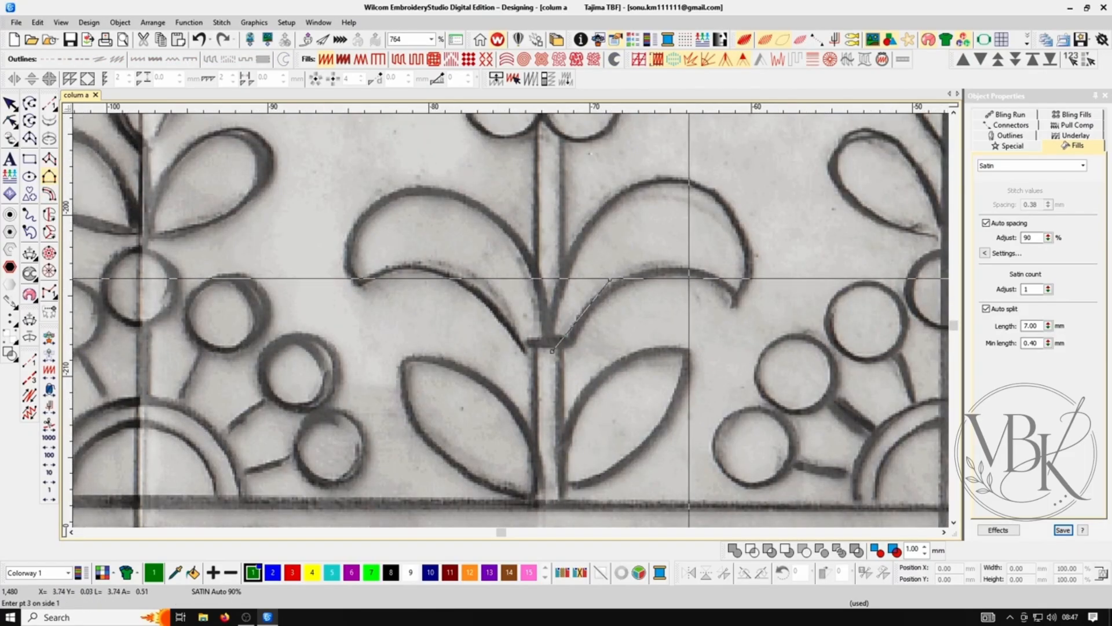
right_click(688, 273)
left_click(734, 301)
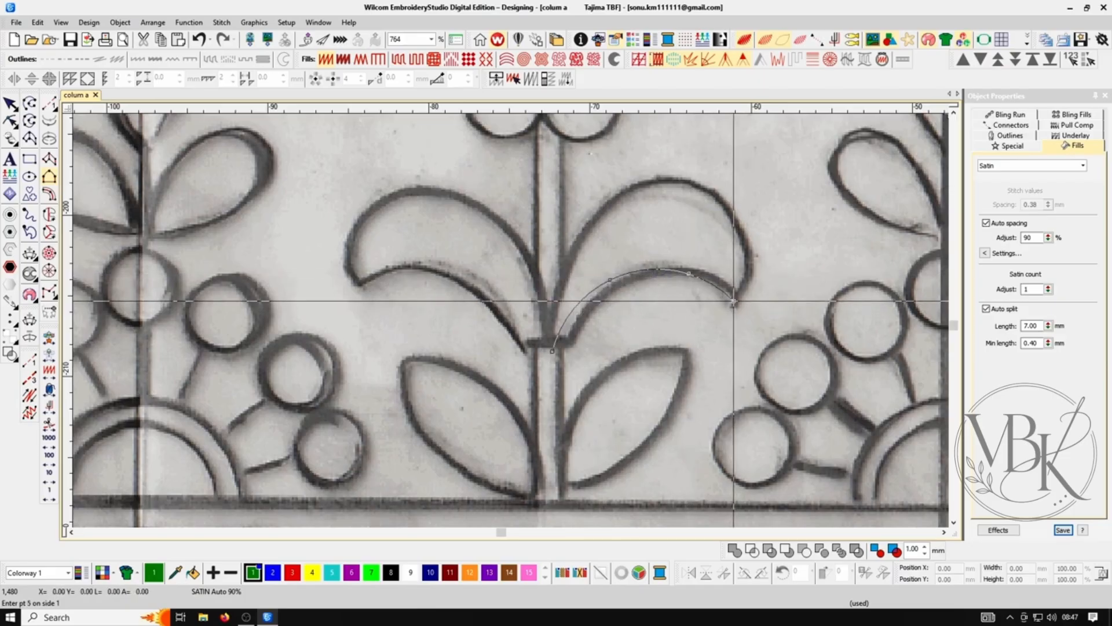
key("Return")
- Trace side 2 along the crescent leaf's upper edge from the stem over the top to the tip, then generate the satin
left_click(548, 335)
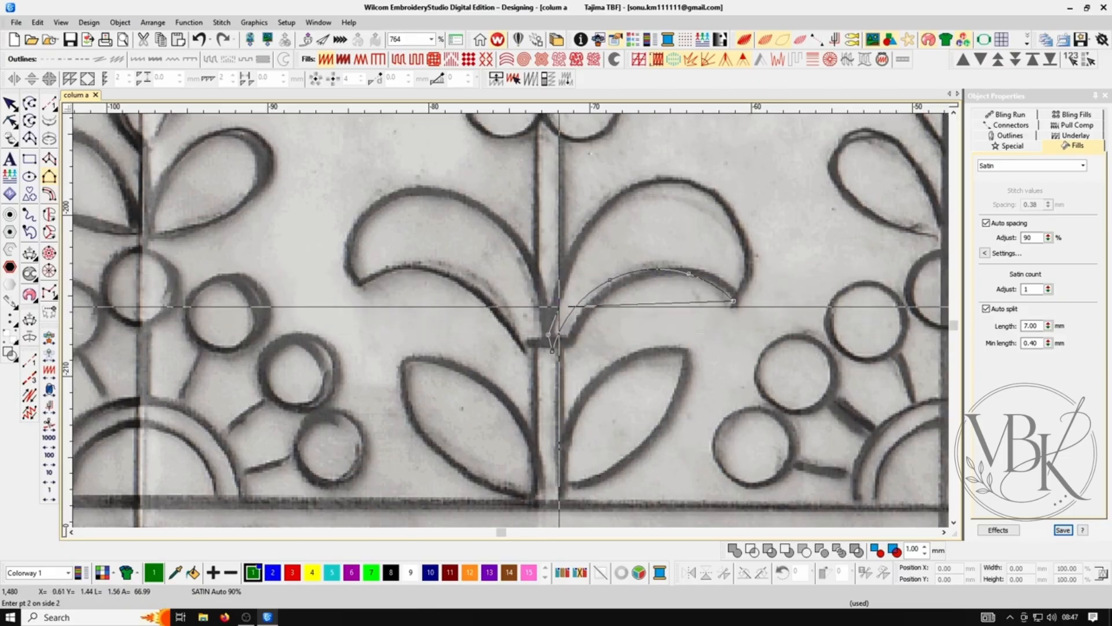
right_click(574, 248)
right_click(620, 202)
right_click(689, 191)
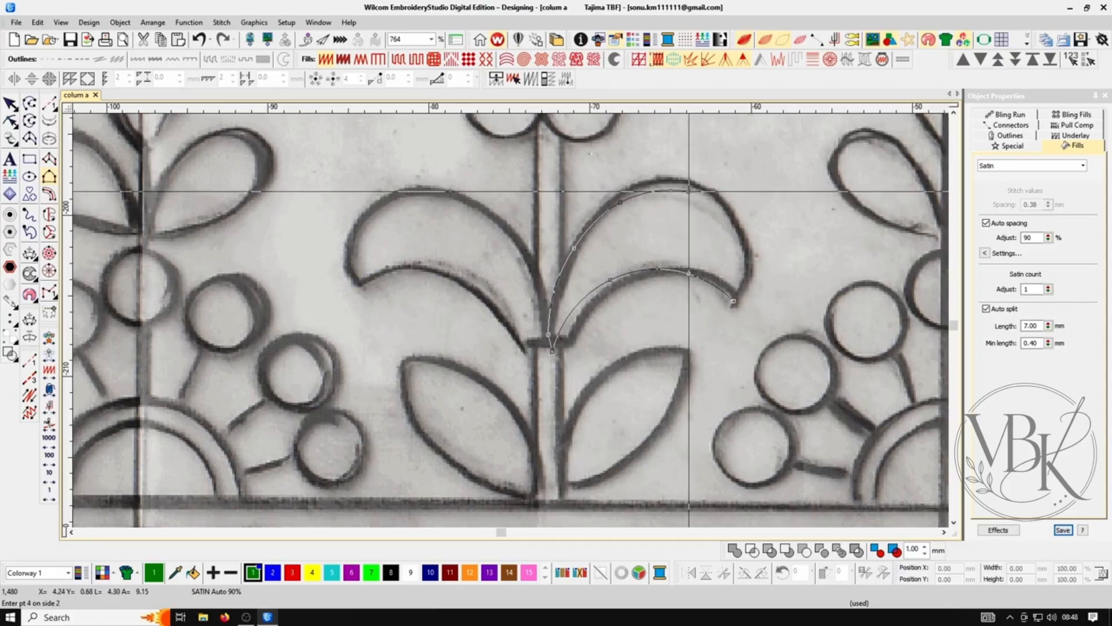
left_click(740, 234)
key("Return")
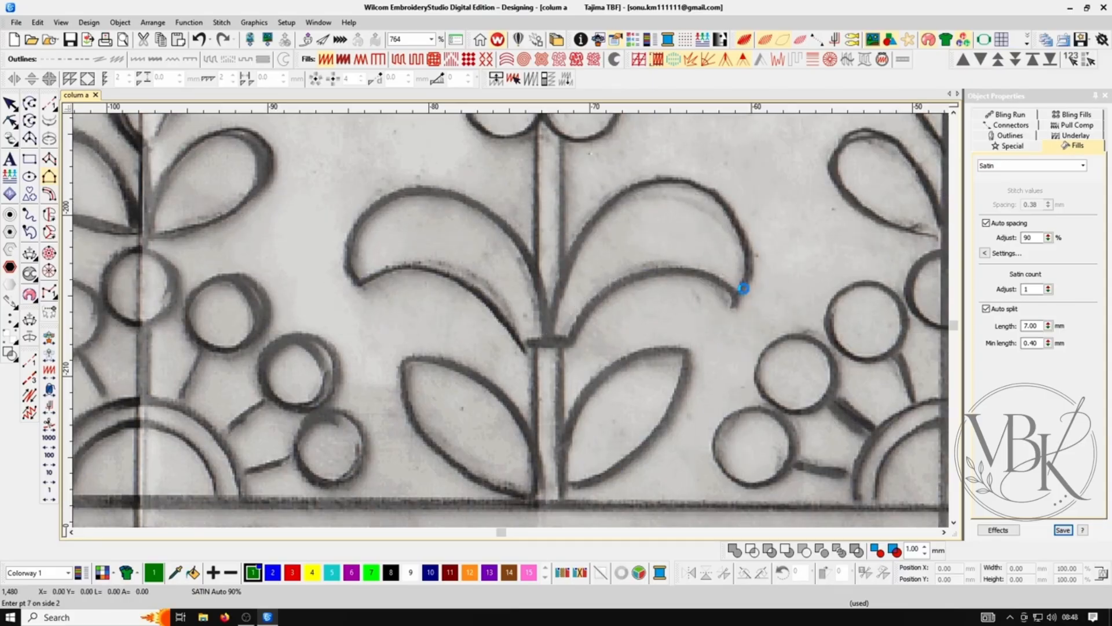
key("Escape")
key("t")
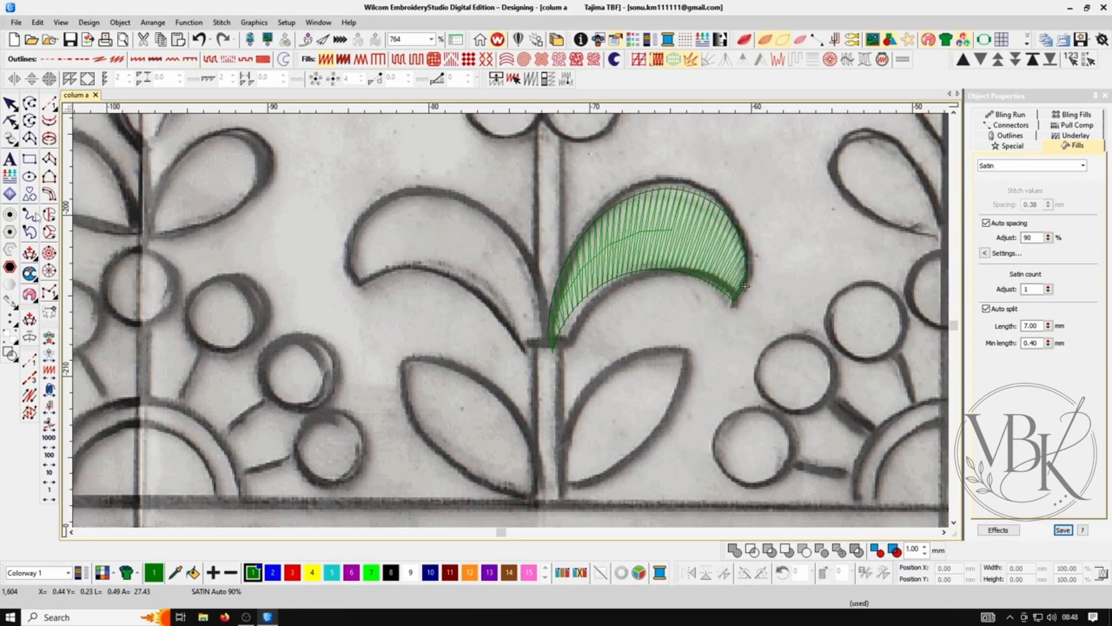
- Digitize the crescent leaf left of the stem as a satin Column A object, placing point pairs across both edges from stem to tip
left_click(545, 355)
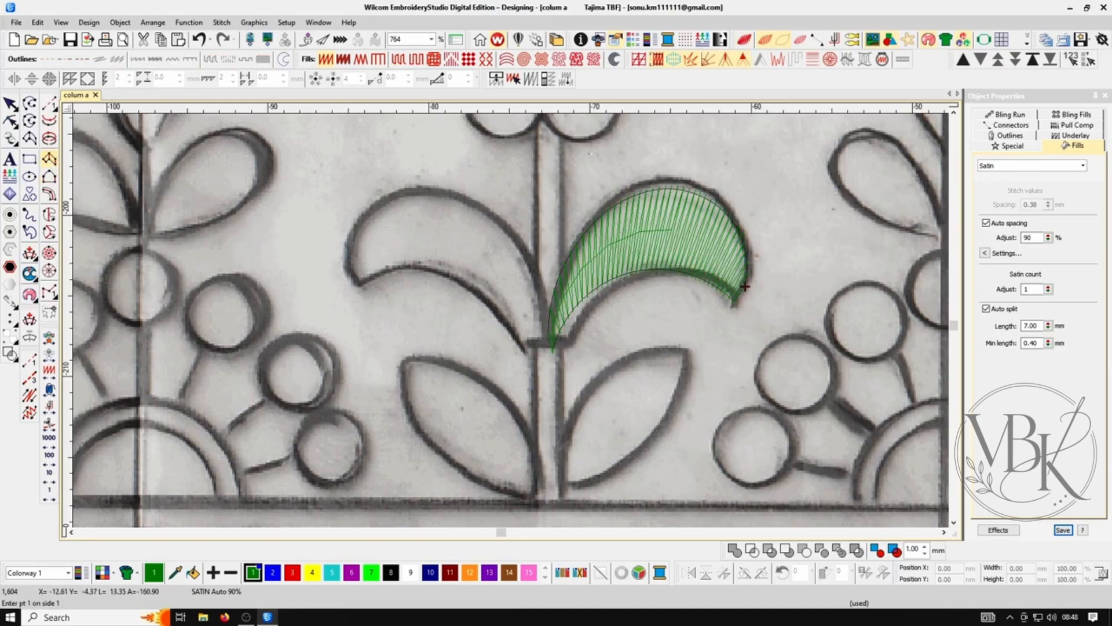
left_click(551, 331)
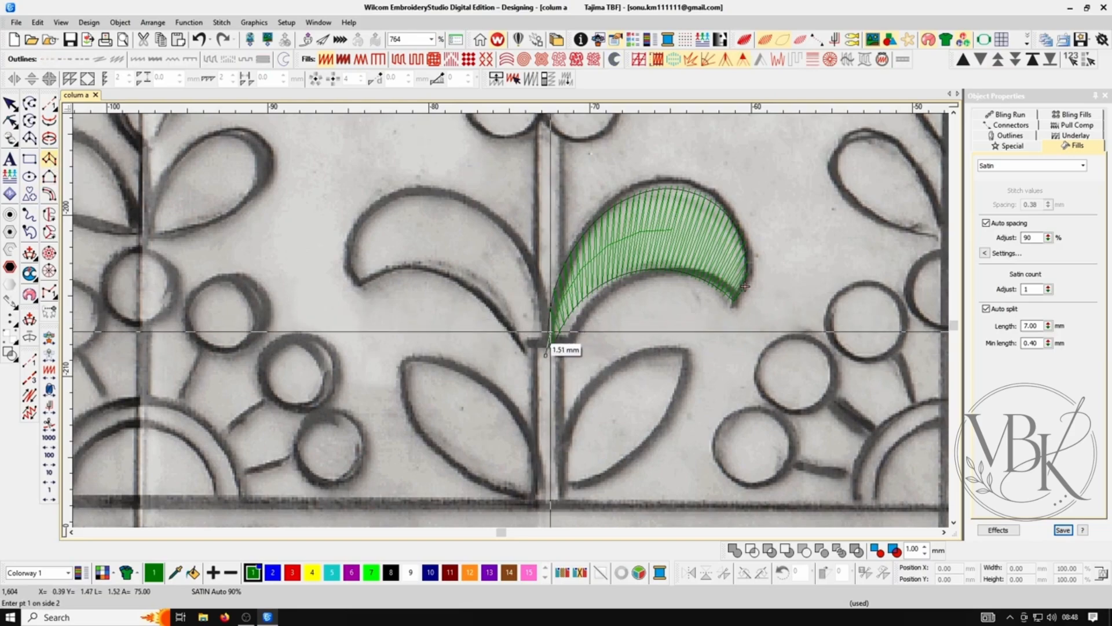
left_click(477, 299)
left_click(504, 224)
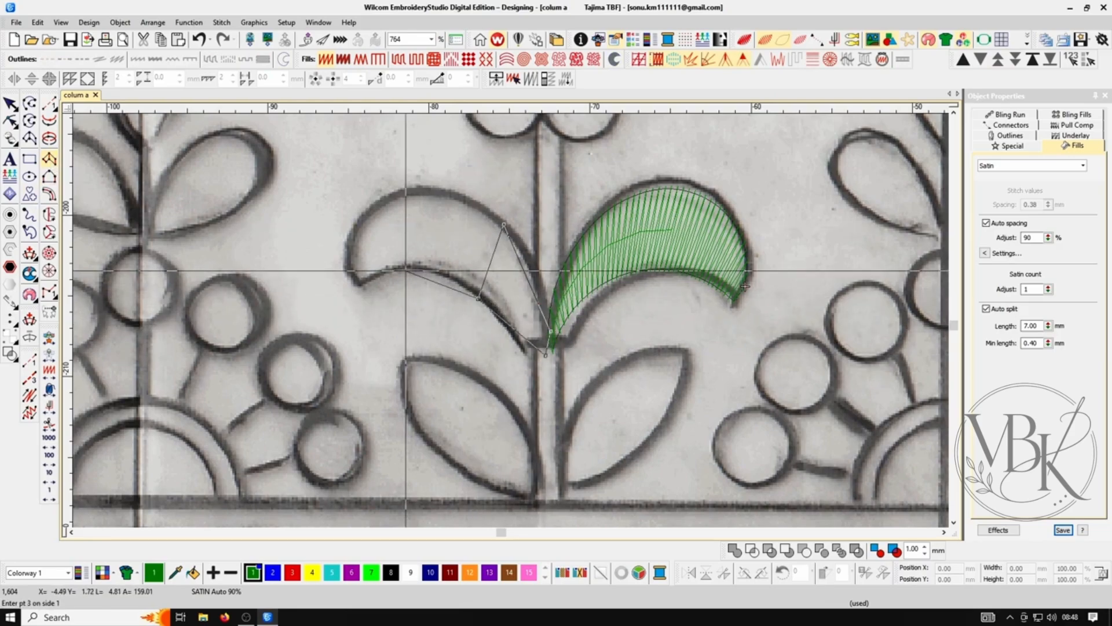
left_click(424, 269)
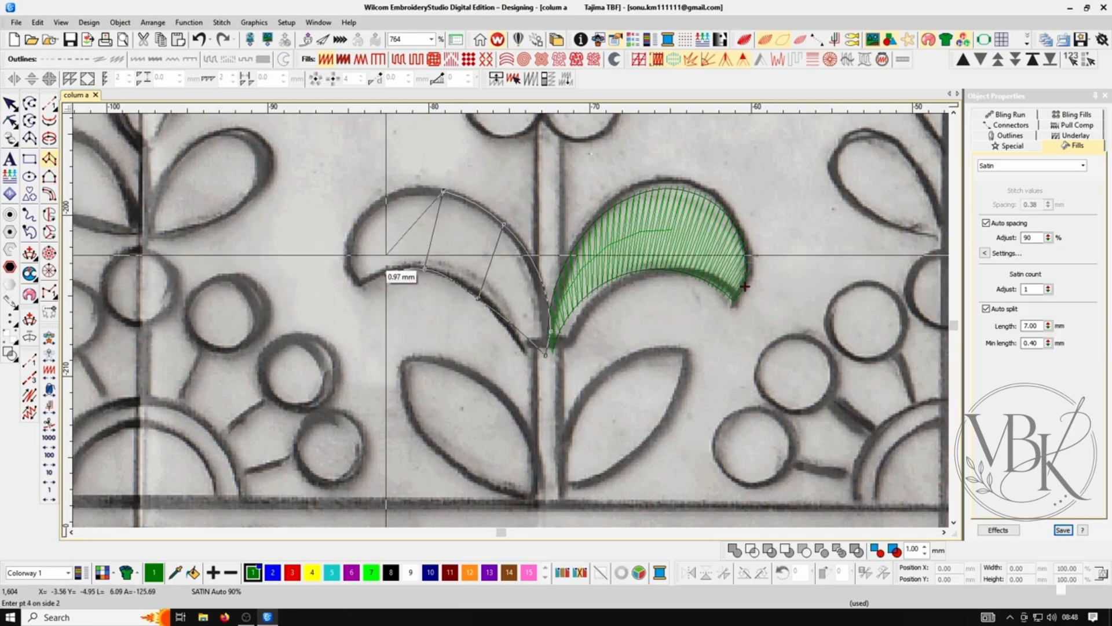
left_click(371, 211)
left_click(386, 274)
left_click(362, 284)
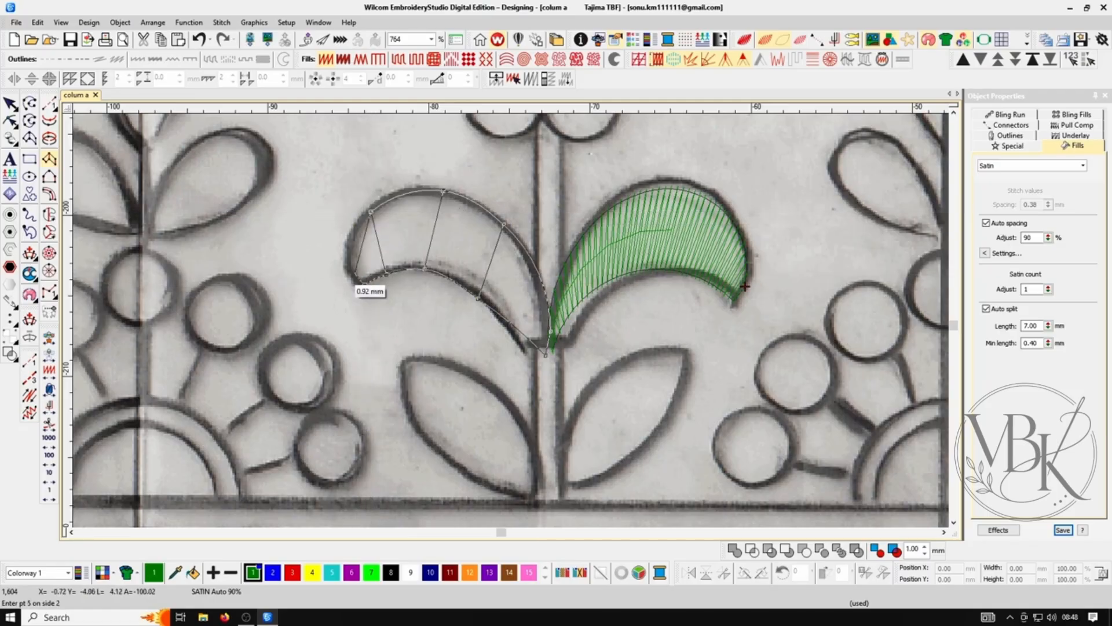
left_click(348, 275)
key("Return")
key("t")
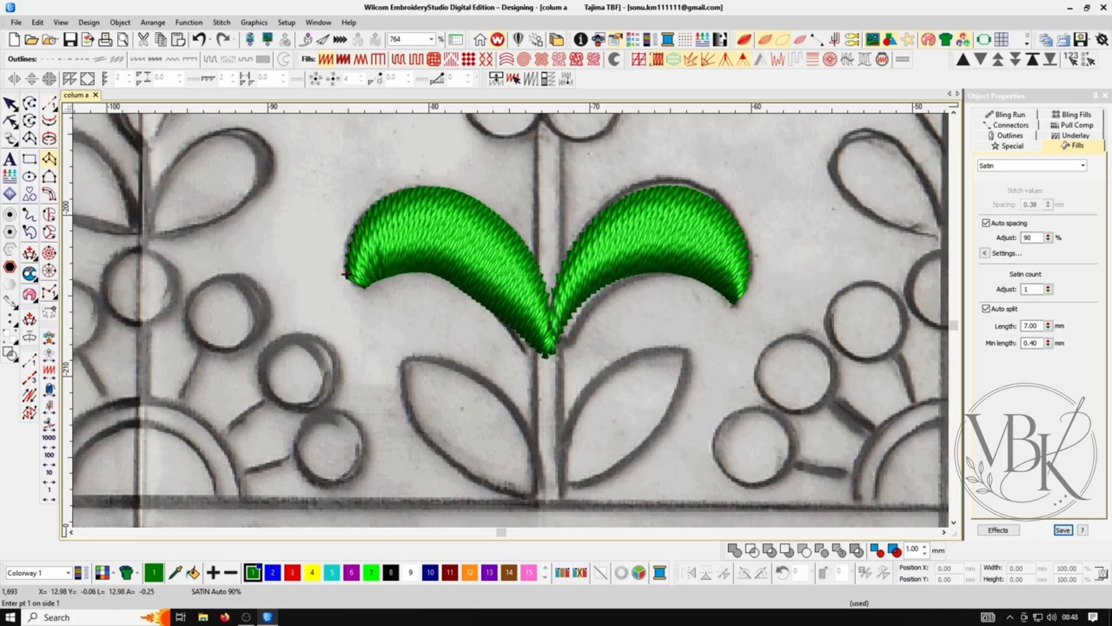
key("t")
key("Escape")
left_click(475, 283)
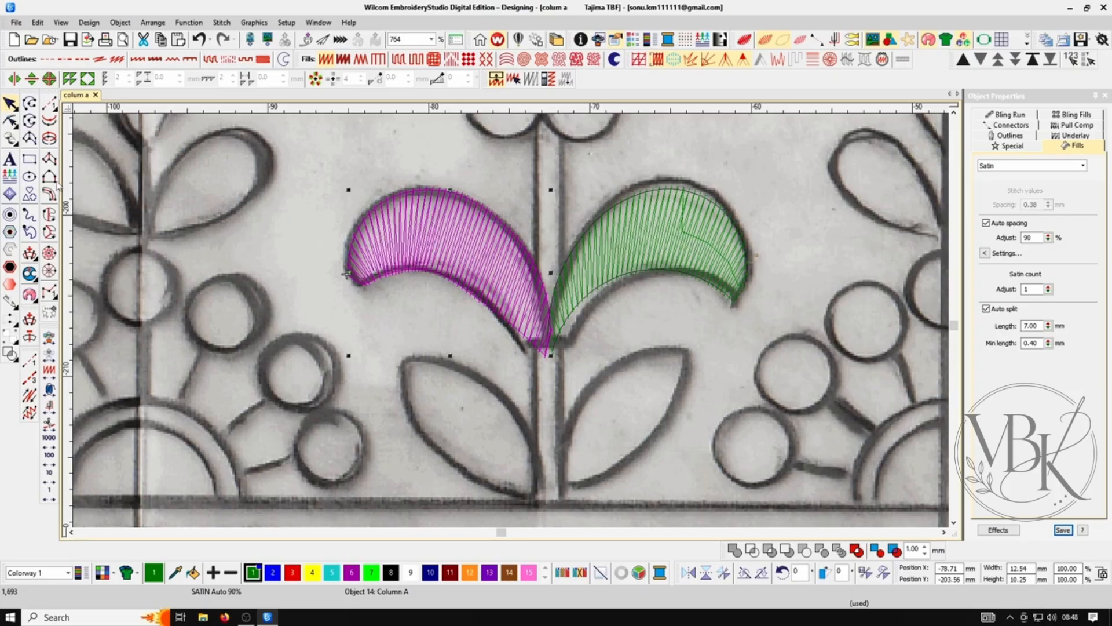
key("Escape")
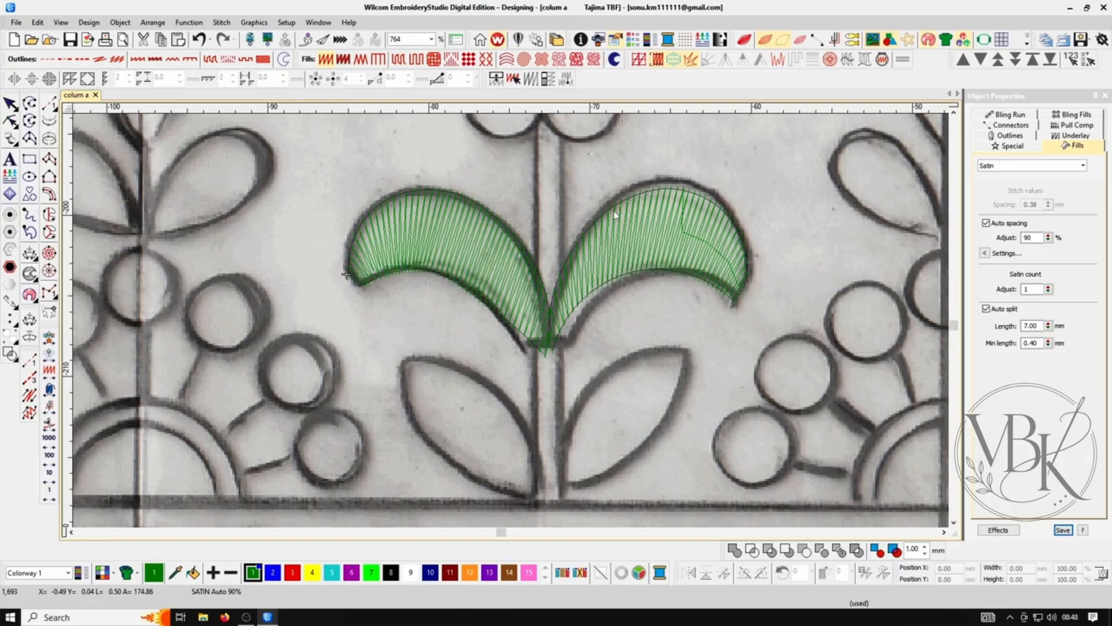
- Start a satin Column B object on the downward petal of the small flower left of the stem, digitizing side 1 as a short centre line
key("shift+z")
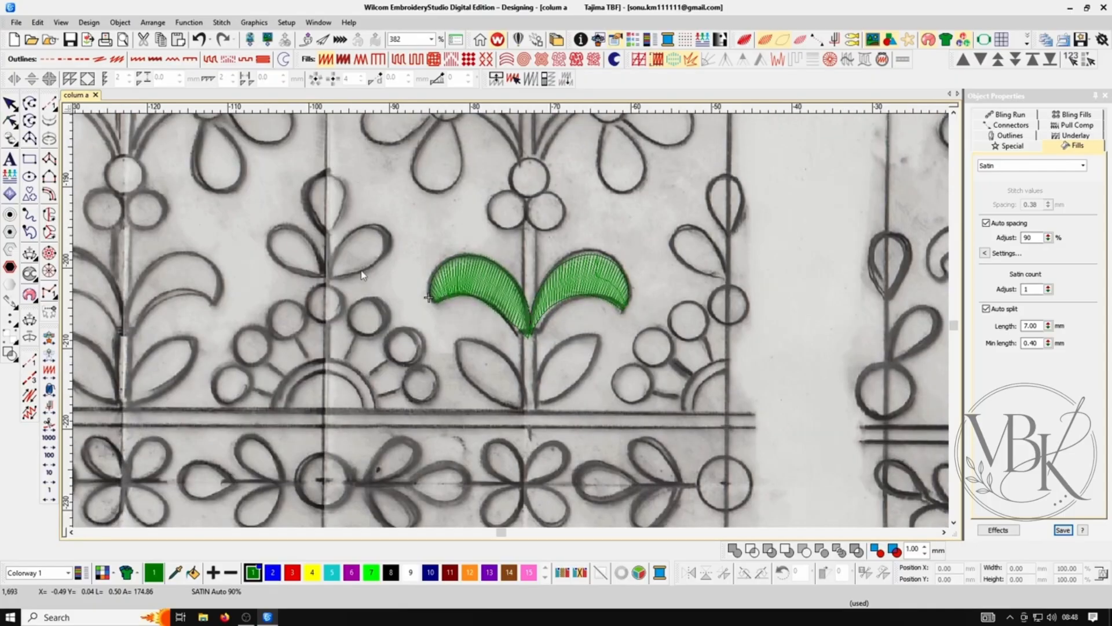
scroll(423, 305, "up", 4)
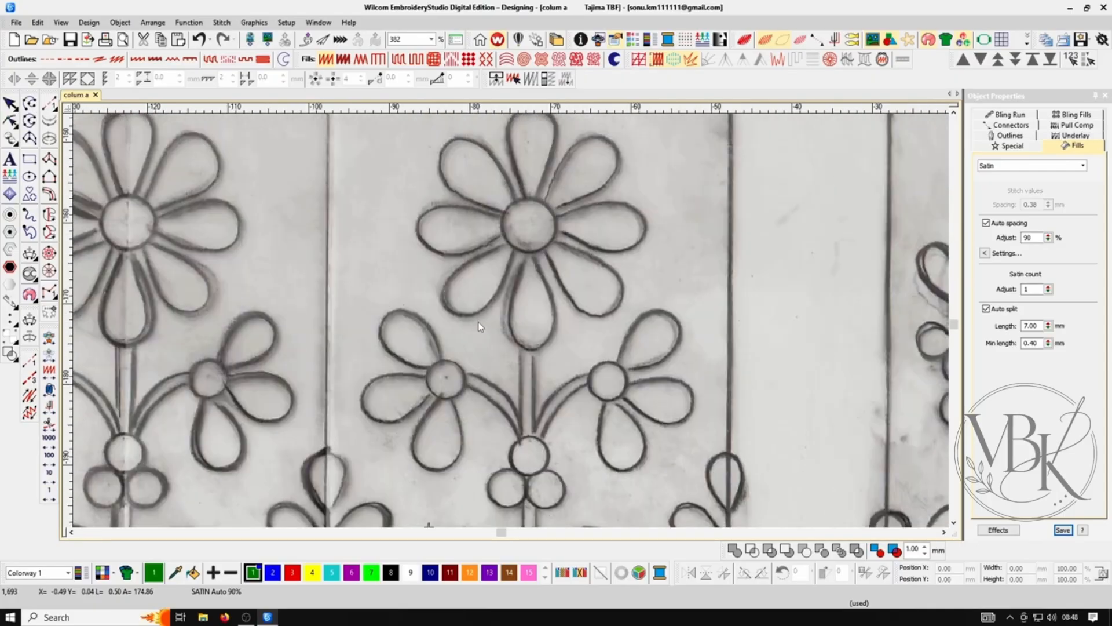
scroll(521, 331, "down", 2)
key("b")
left_click_drag(373, 186, 496, 335)
left_click(49, 177)
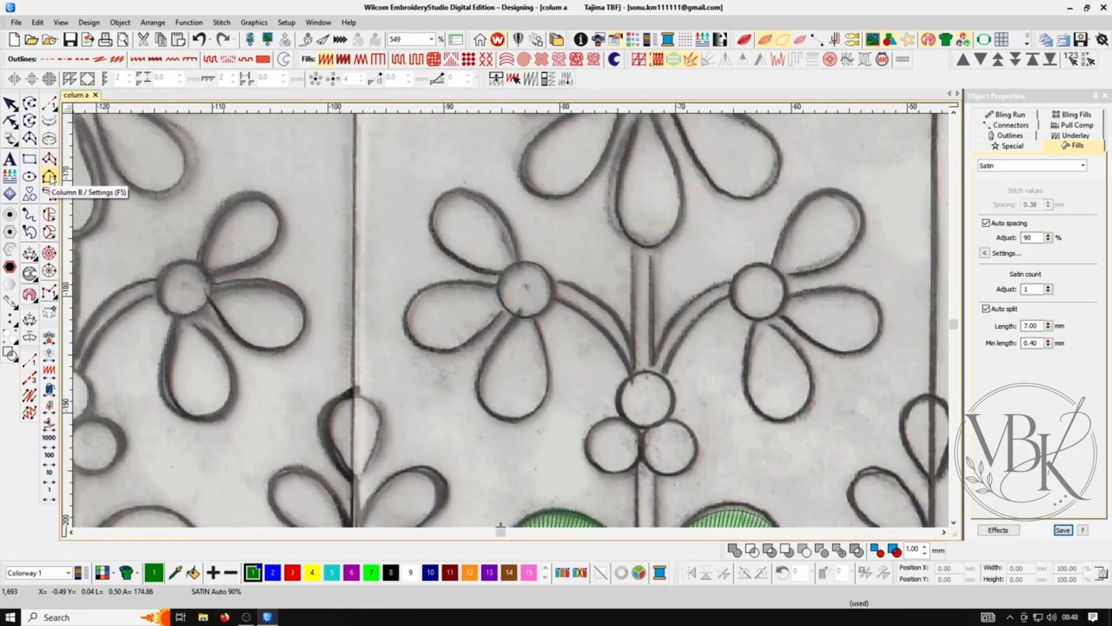
scroll(354, 247, "down", 3)
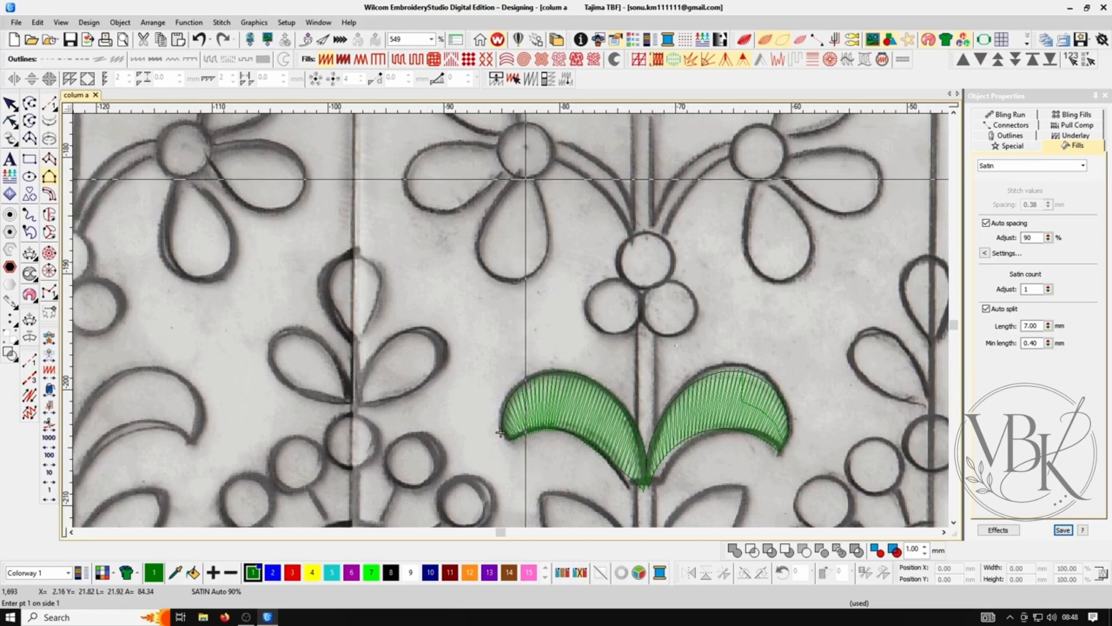
left_click(525, 177)
left_click(511, 247)
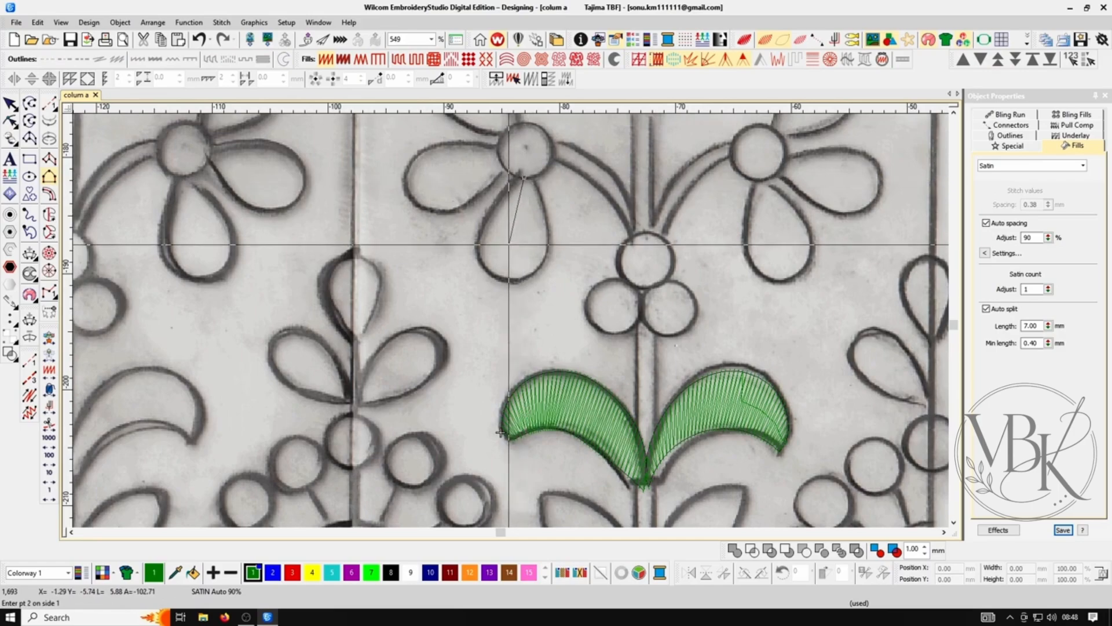
key("Return")
- Trace side 2 around the downward petal's whole outline from its base and back, then generate the satin
left_click(533, 178)
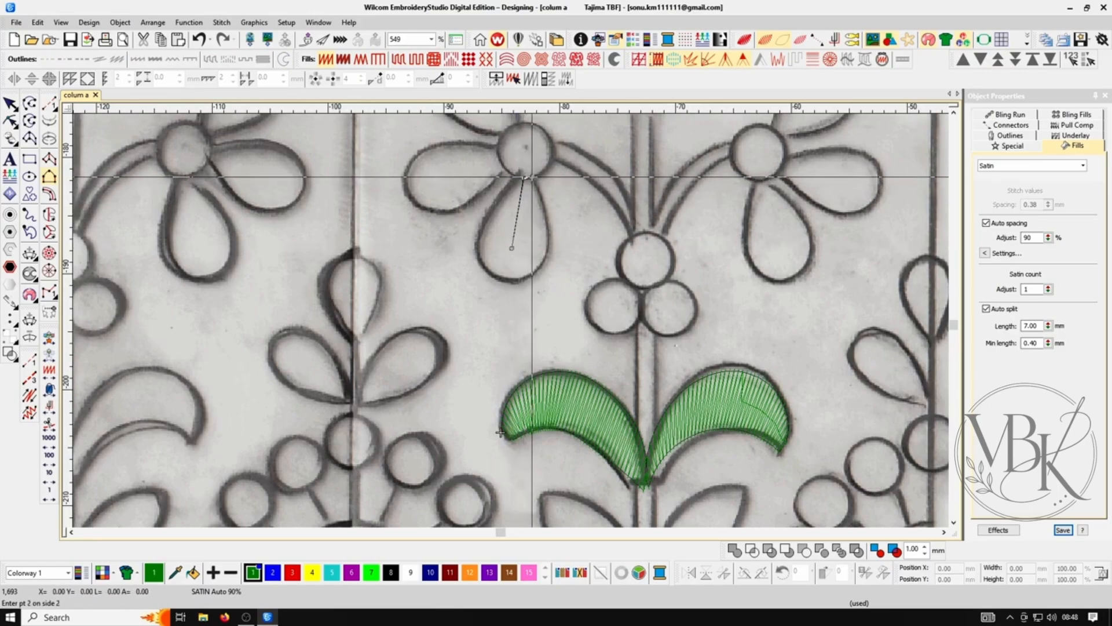
left_click(545, 217)
left_click(543, 256)
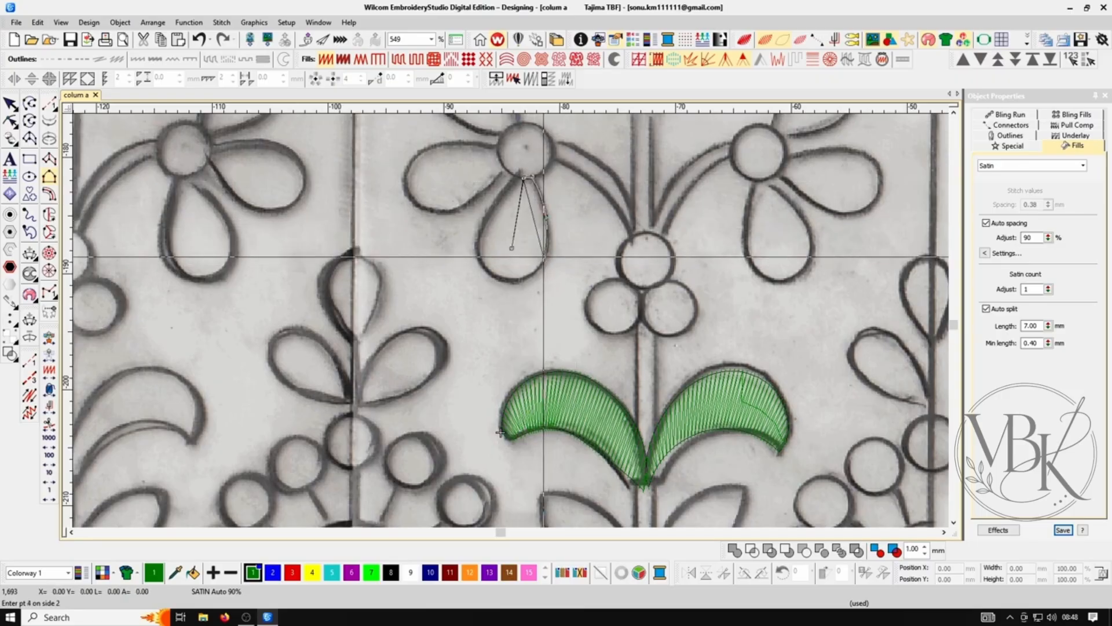
left_click(515, 280)
left_click(482, 260)
left_click(481, 230)
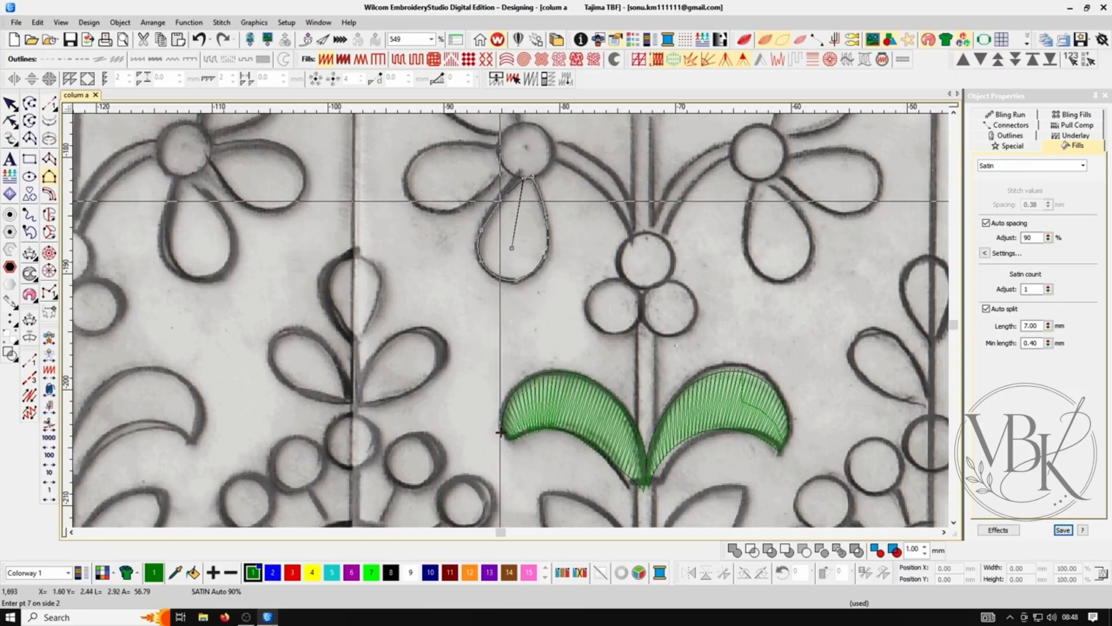
left_click(497, 203)
left_click(516, 178)
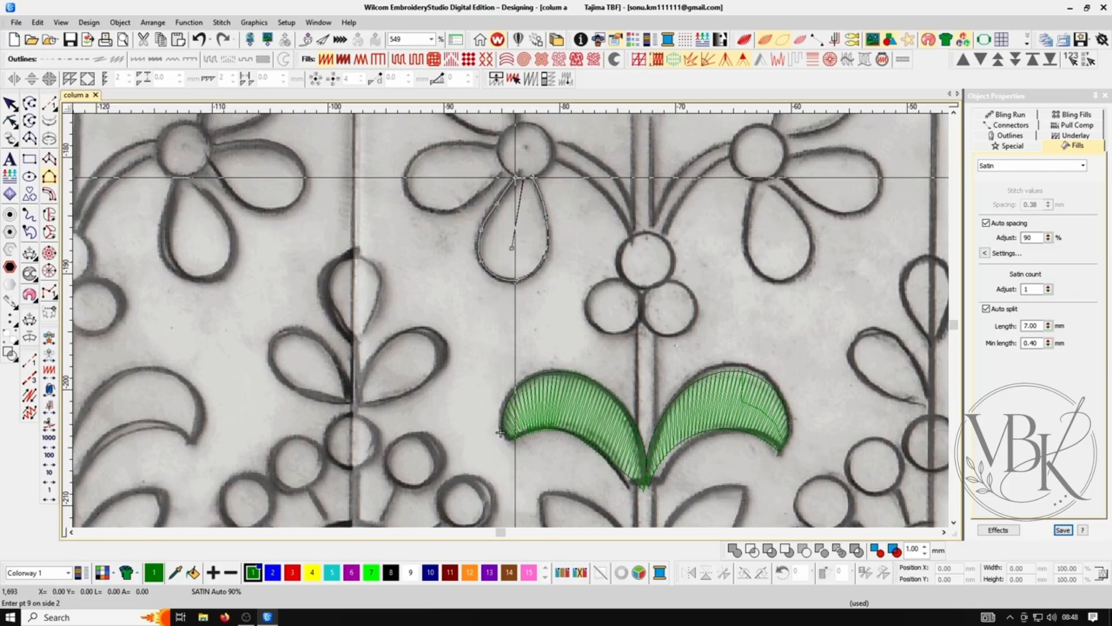
key("Return")
- Reshape the petal by adding two stitch angles, one on each side near its rounded tip
key("h")
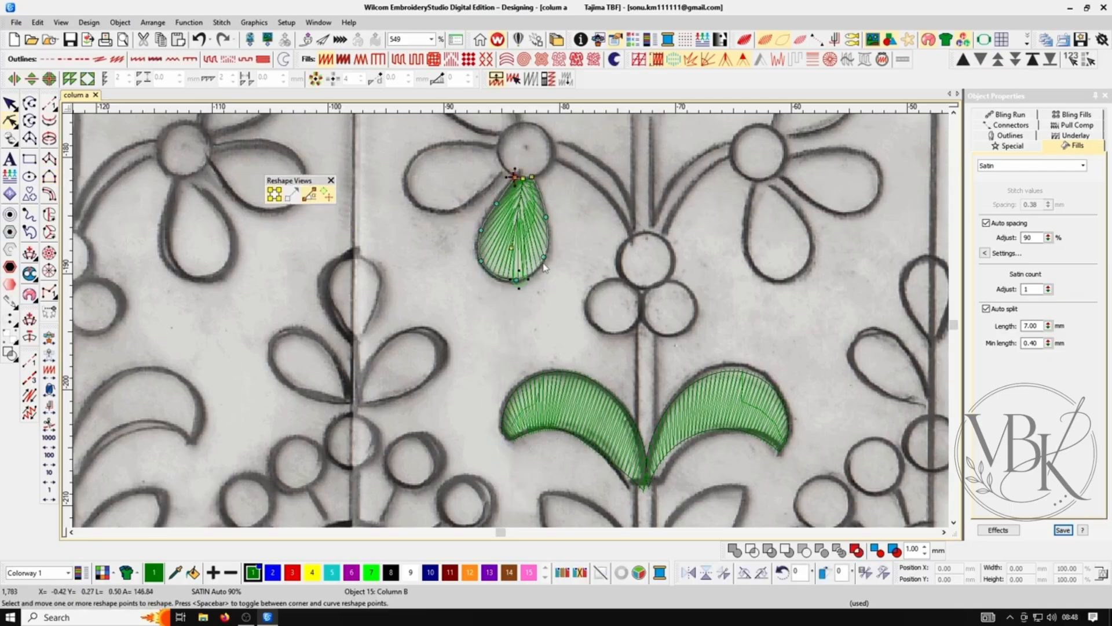
left_click(540, 265, "ctrl")
left_click(491, 264, "ctrl")
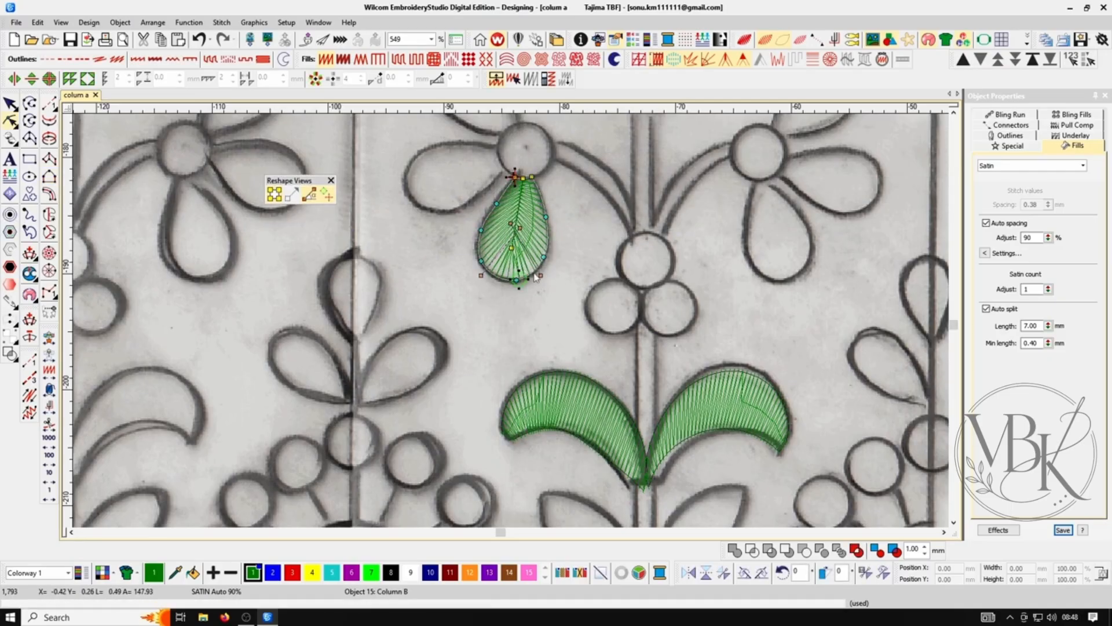
- Switch to the realistic stitch view and examine the petal's satin stitches up close and within the whole motif
key("t")
scroll(537, 277, "up", 1)
key("shift+z")
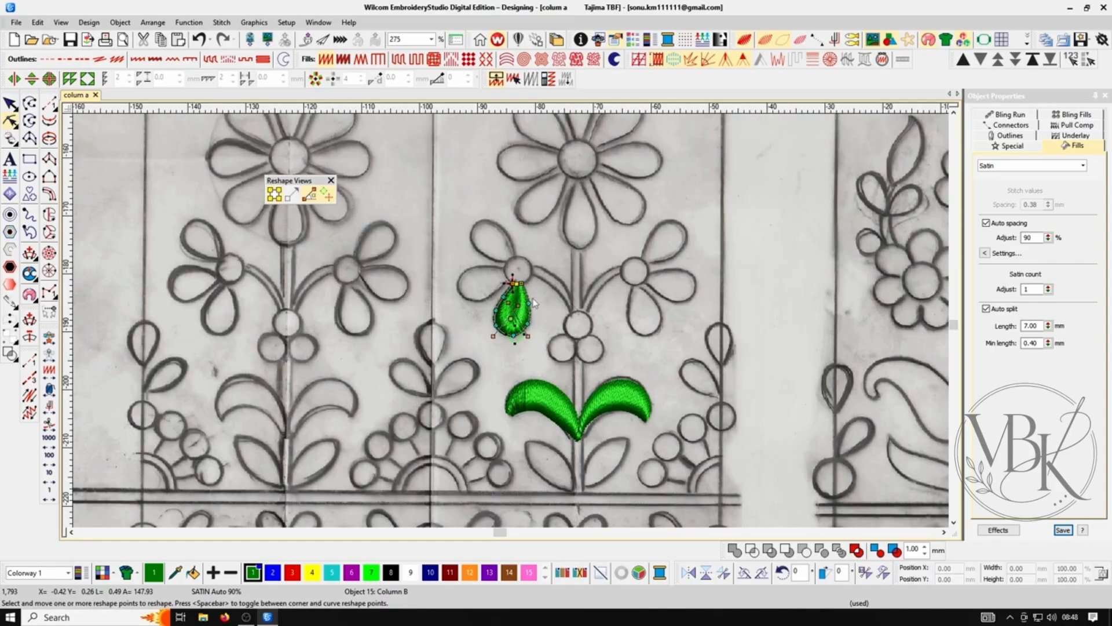
key("z")
key("z")
key("z")
key("Escape")
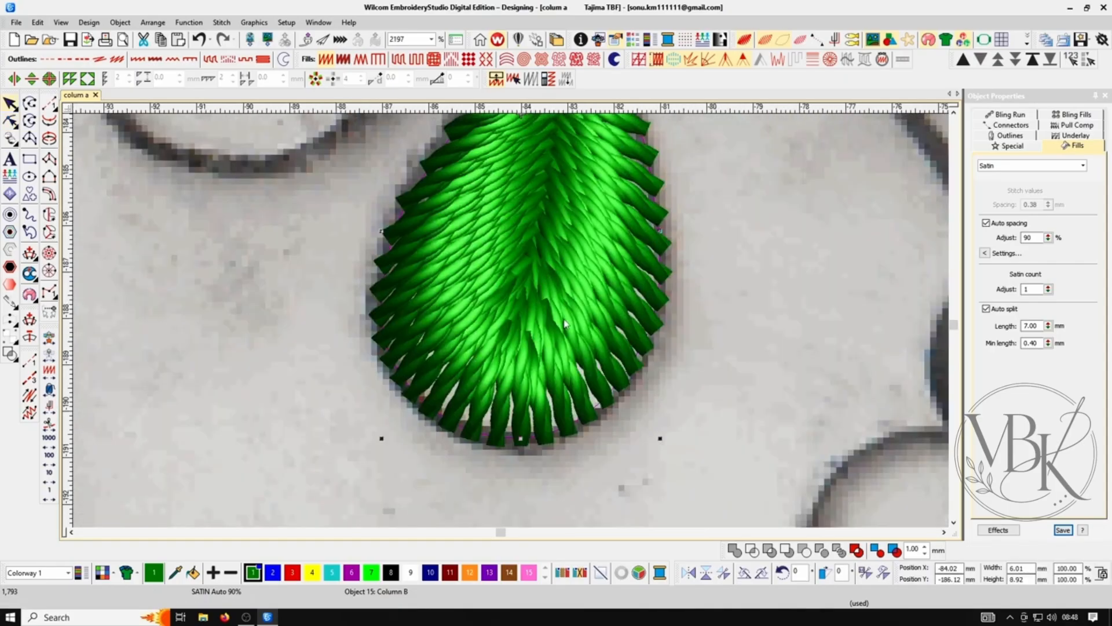
scroll(546, 268, "up", 1)
scroll(584, 329, "down", 3)
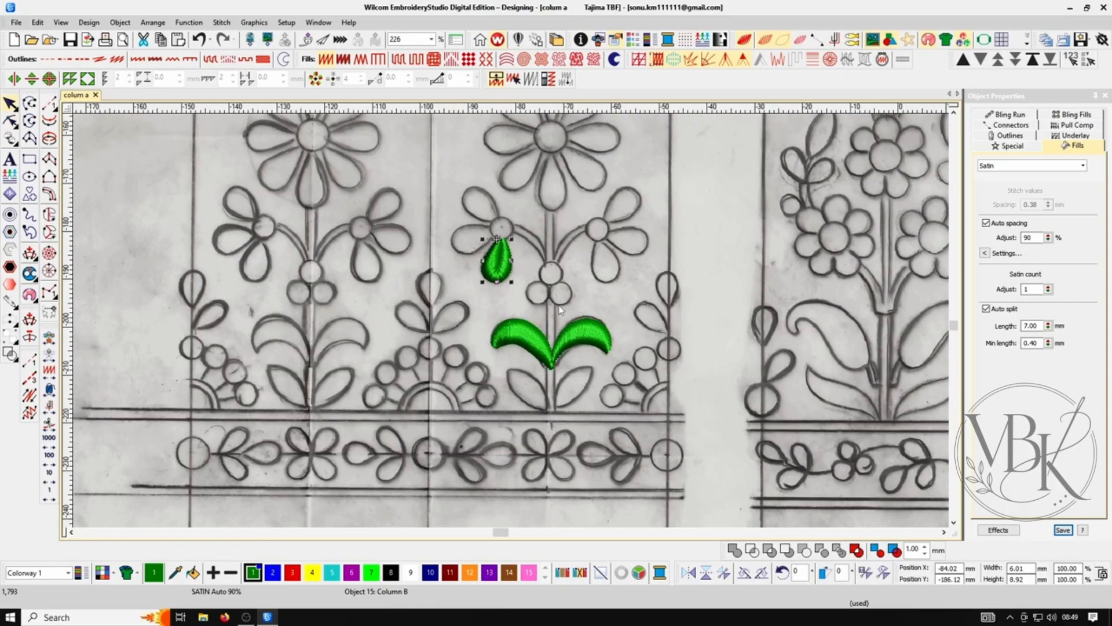
scroll(552, 309, "up", 1)
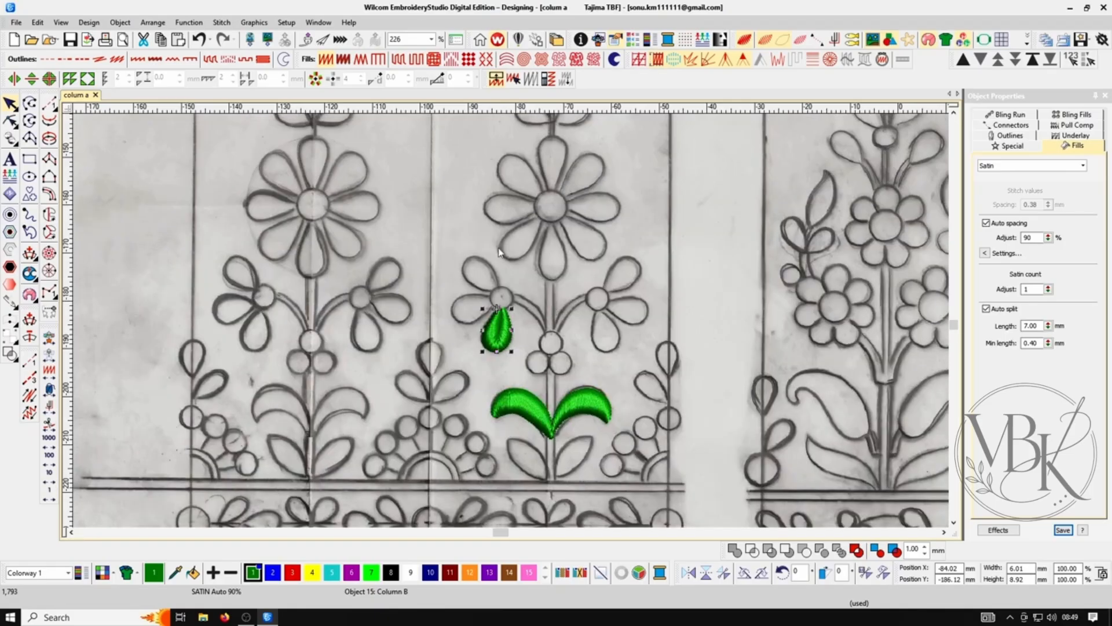